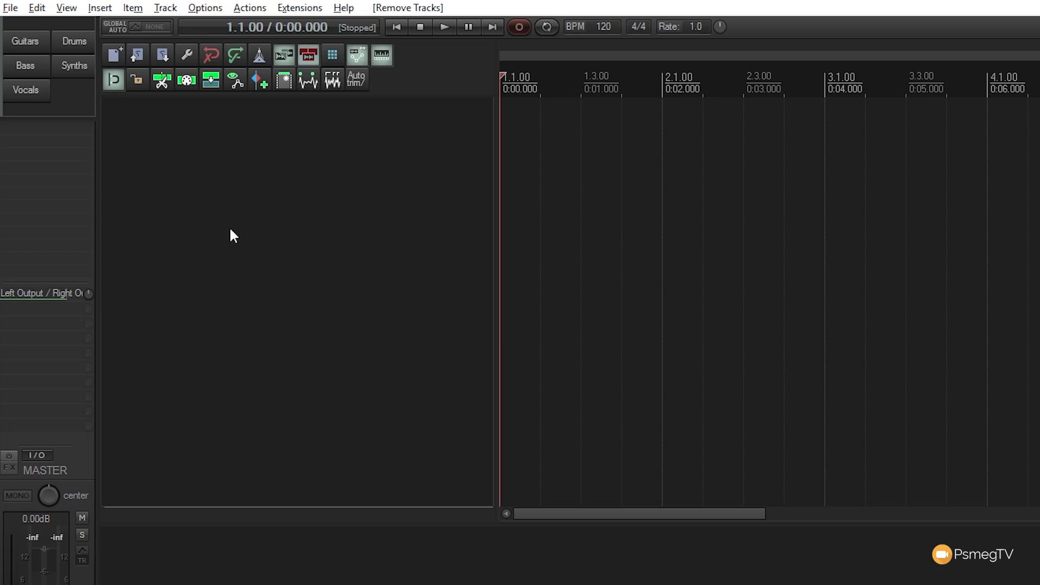
Step: Add a single new empty track to the project in the empty track panel
{"action": "right_click", "coordinate": [251, 124]}
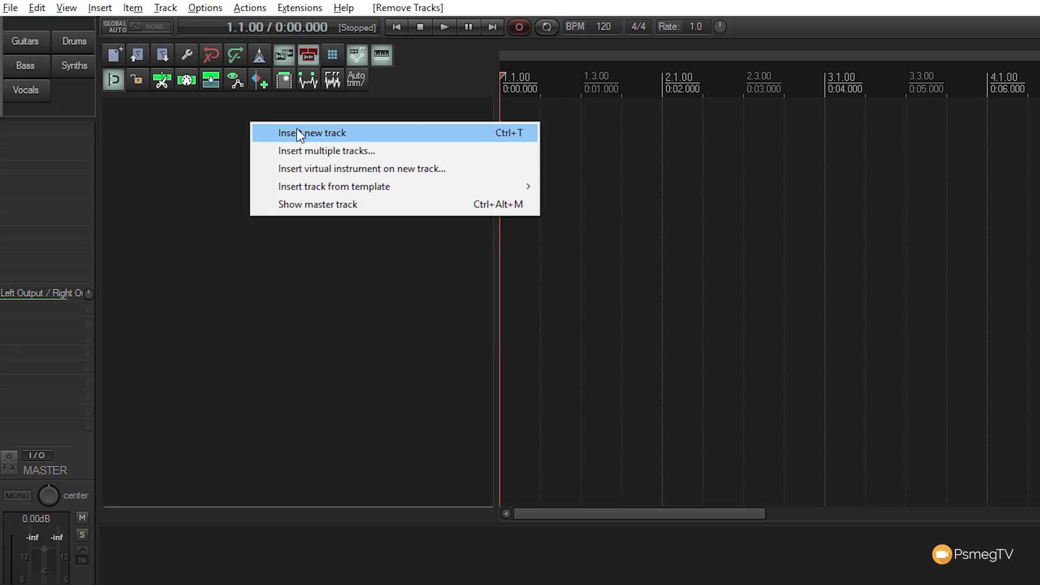
{"action": "left_click", "coordinate": [231, 132]}
{"action": "left_click", "coordinate": [100, 7]}
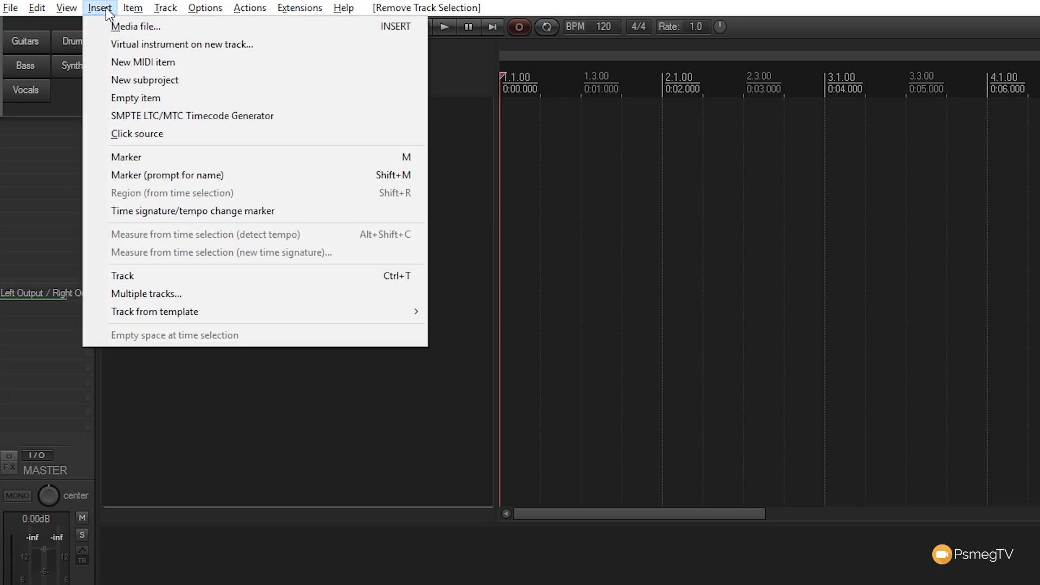
{"action": "left_click", "coordinate": [232, 5]}
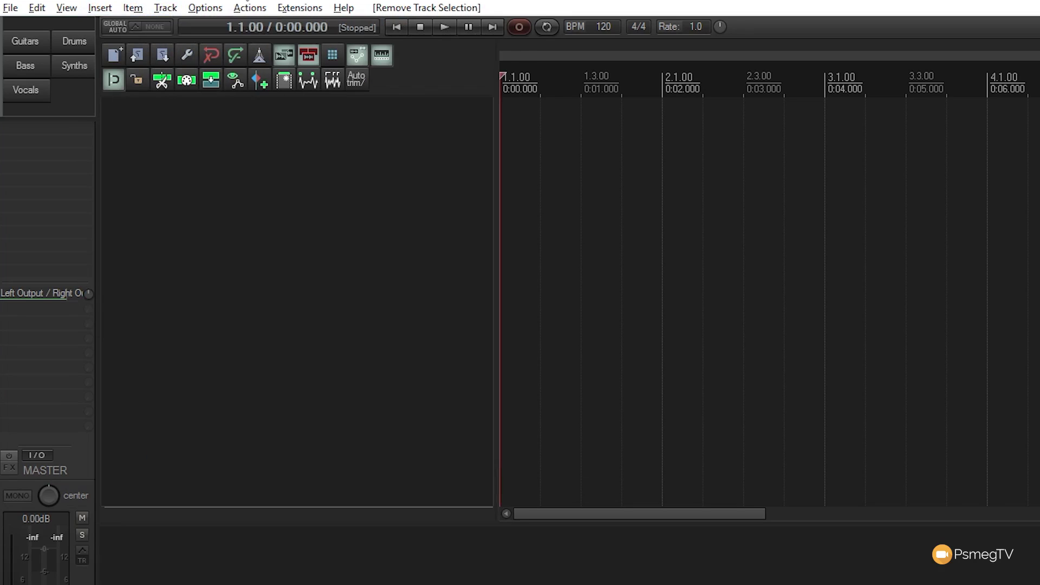
{"action": "double_click", "coordinate": [231, 148]}
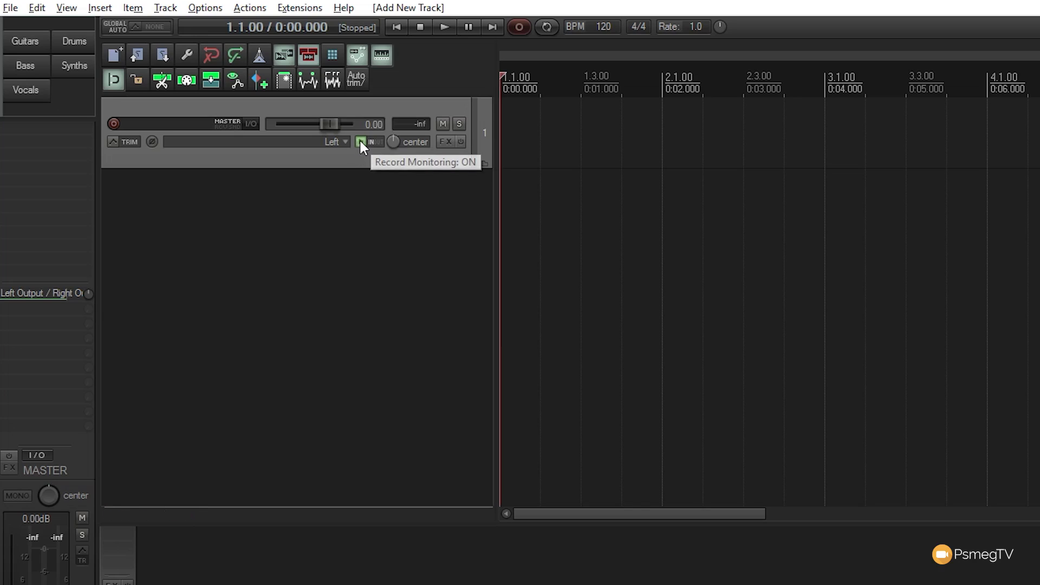
Step: Cycle record monitoring through on, auto and off, leave it off, and toggle record arm
{"action": "left_click", "coordinate": [360, 142]}
{"action": "left_click", "coordinate": [360, 143]}
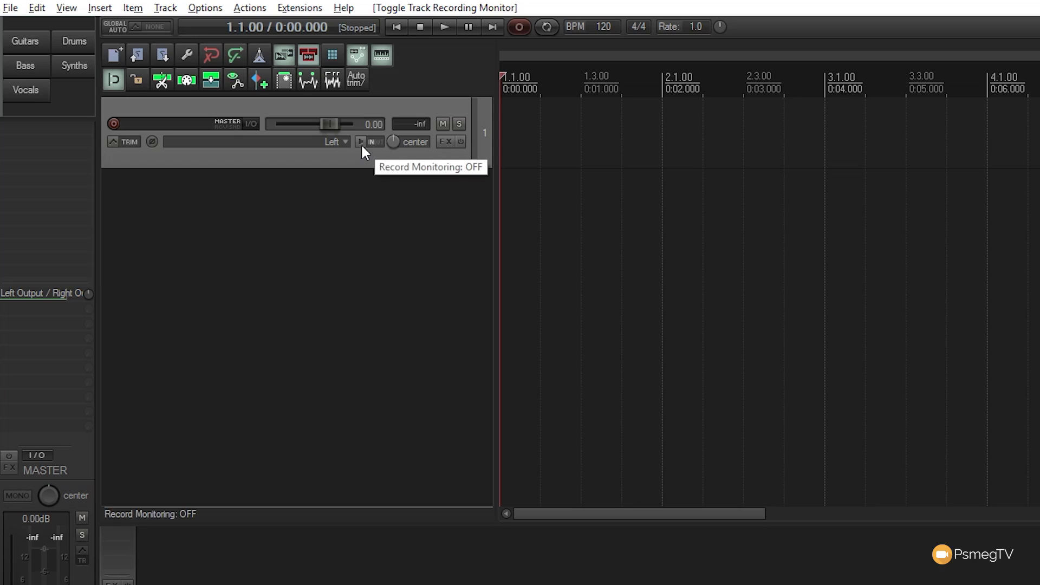
{"action": "left_click", "coordinate": [360, 140]}
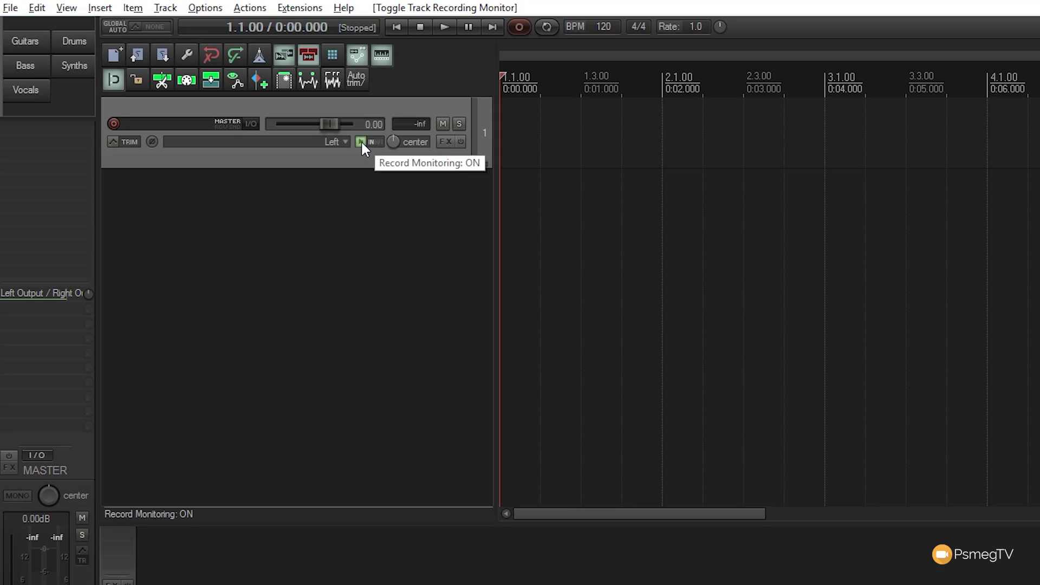
{"action": "left_click", "coordinate": [361, 141]}
{"action": "right_click", "coordinate": [360, 141]}
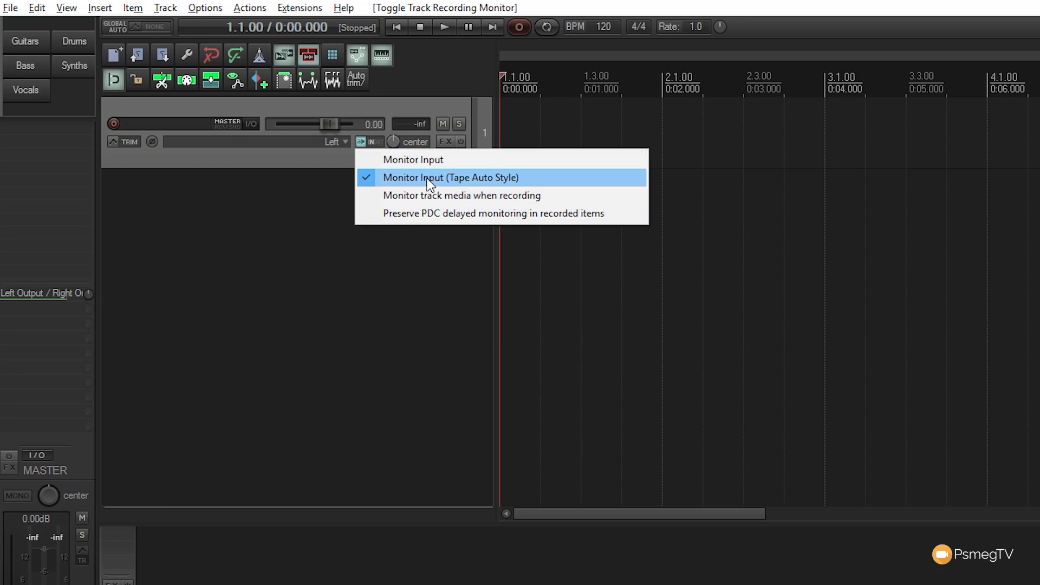
{"action": "left_click", "coordinate": [245, 150]}
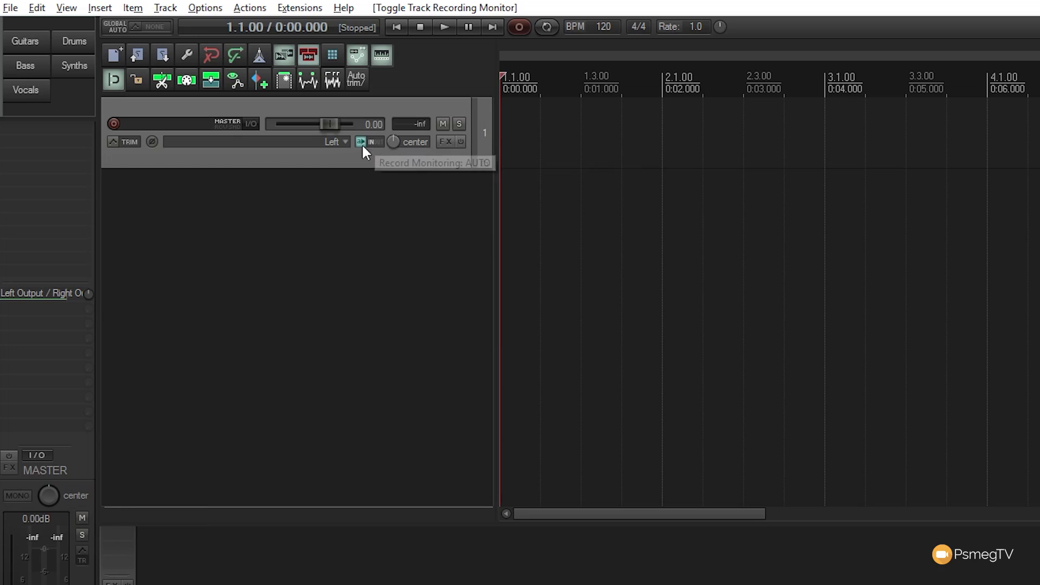
{"action": "left_click", "coordinate": [361, 143]}
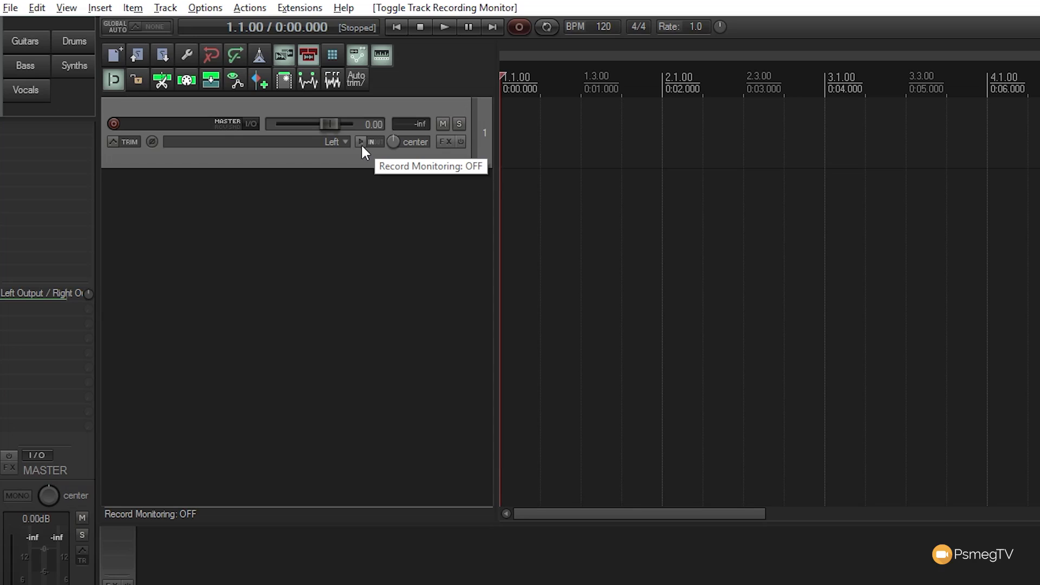
{"action": "left_click", "coordinate": [360, 143]}
{"action": "left_click", "coordinate": [362, 141]}
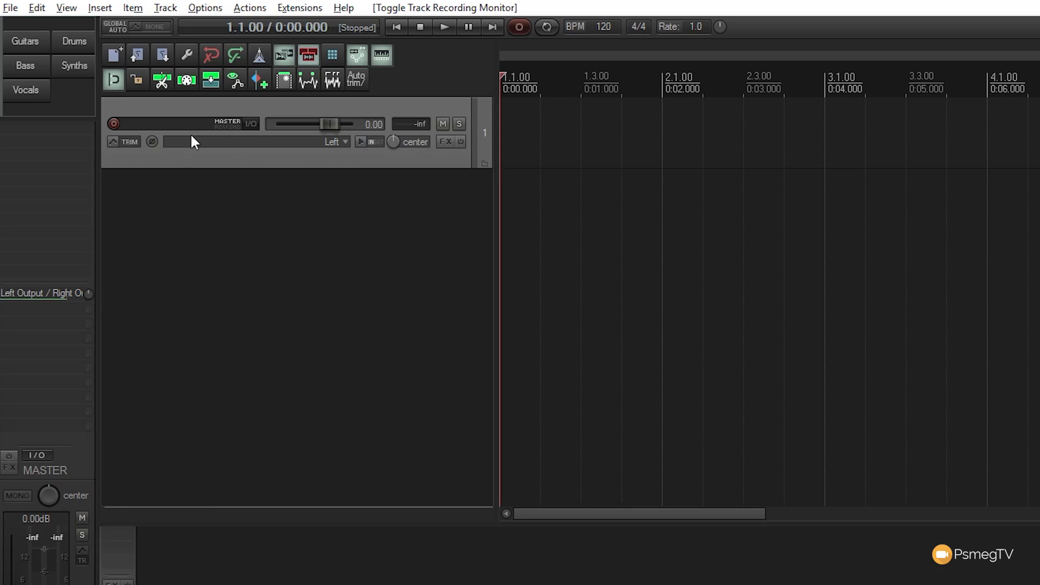
{"action": "left_click", "coordinate": [115, 124]}
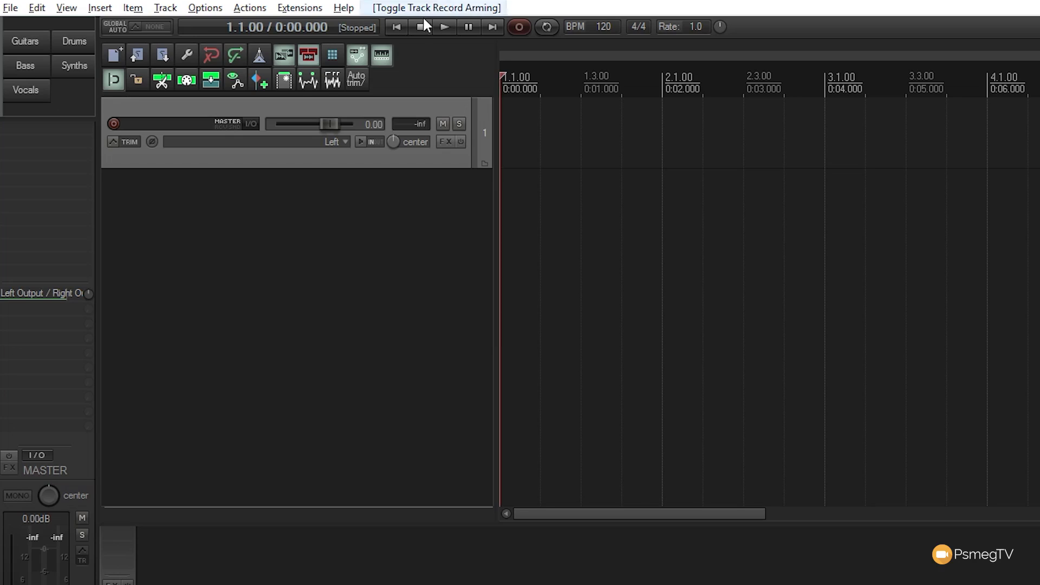
Step: Change the track's recording input to Input: Mono > Right
{"action": "left_click", "coordinate": [344, 143]}
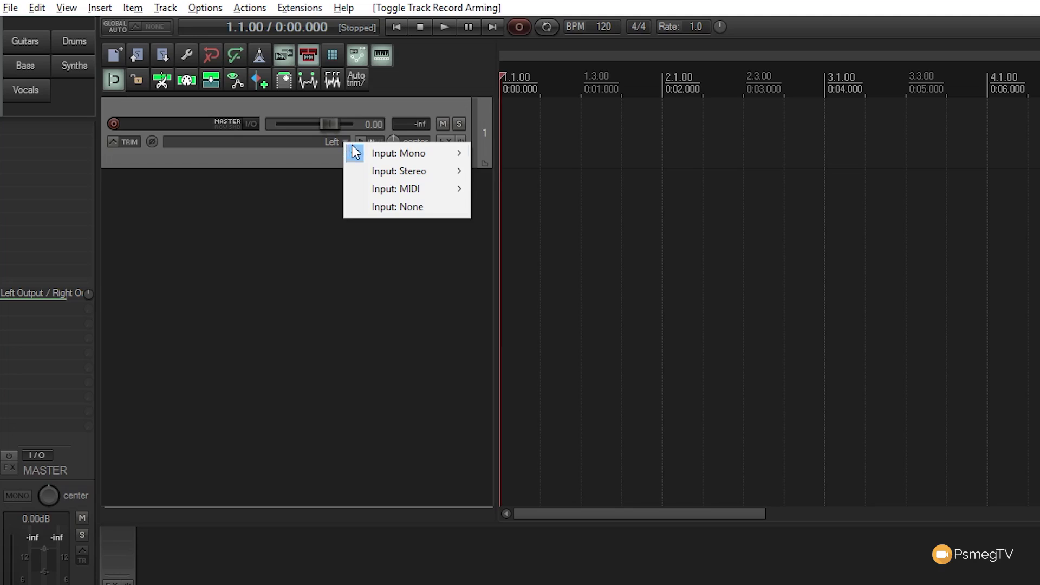
{"action": "mouse_move", "coordinate": [395, 153]}
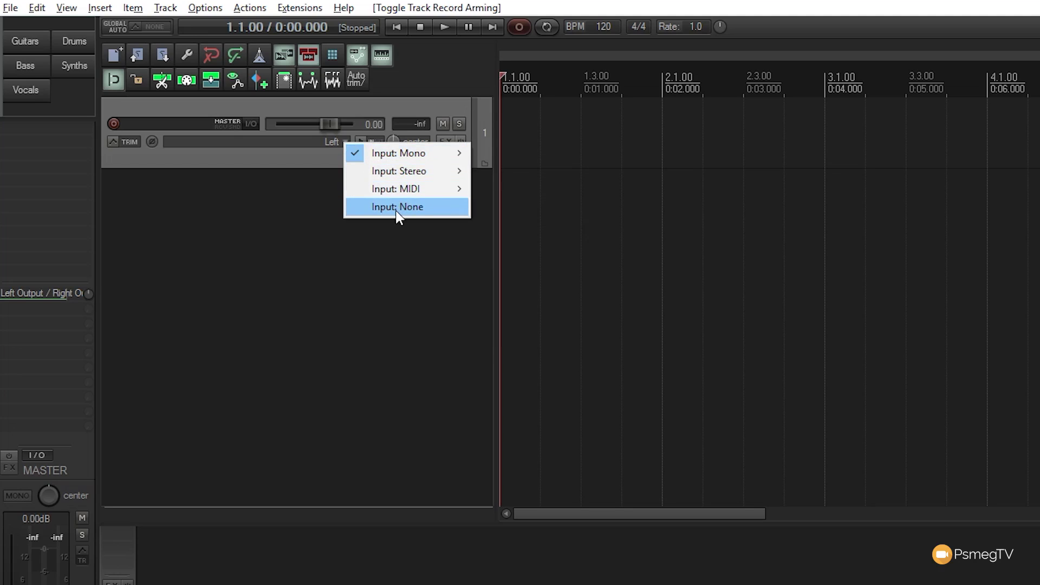
{"action": "mouse_move", "coordinate": [403, 172]}
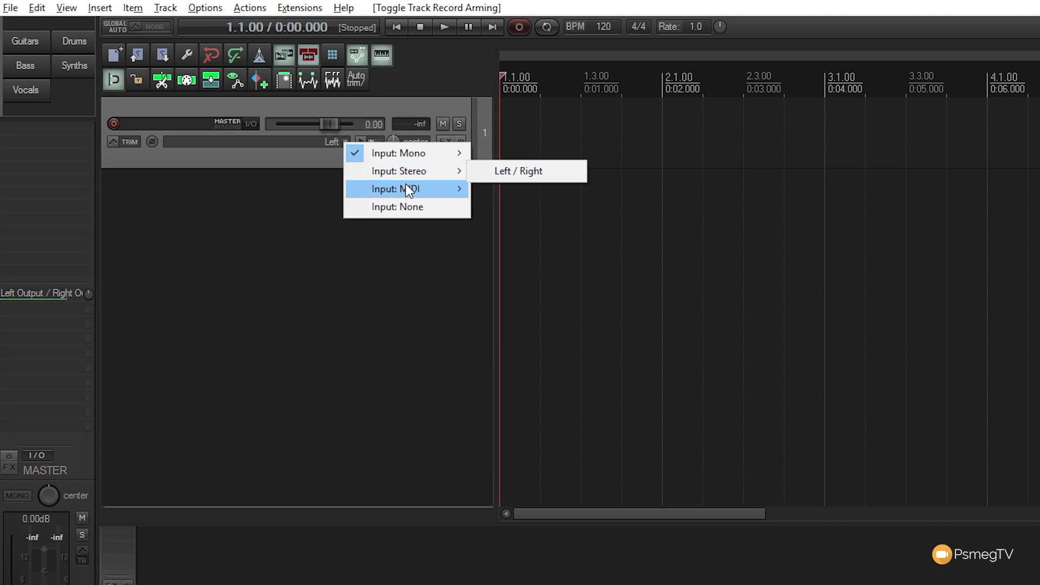
{"action": "mouse_move", "coordinate": [408, 191]}
{"action": "mouse_move", "coordinate": [516, 193]}
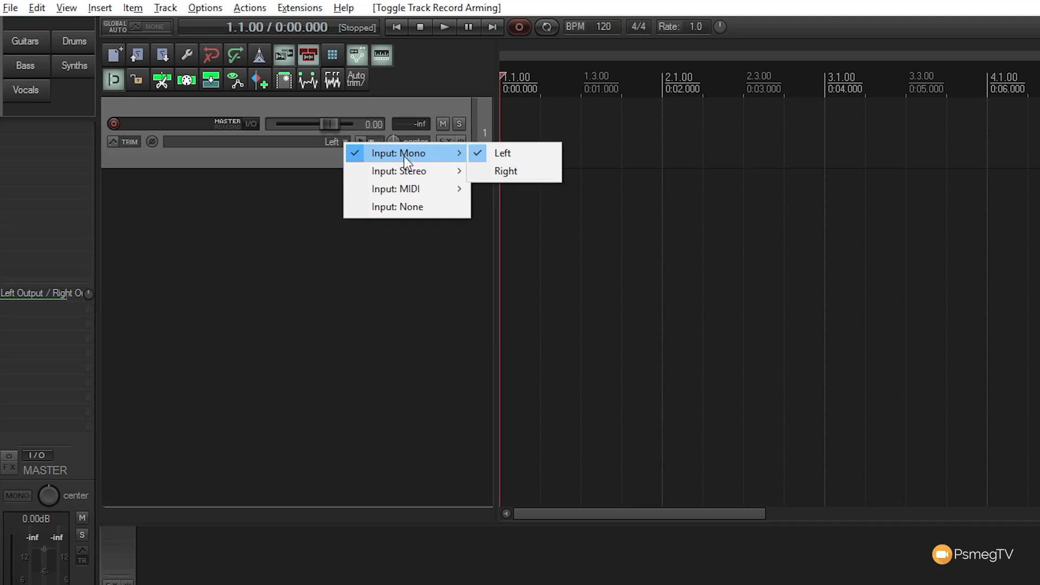
{"action": "left_click", "coordinate": [506, 171]}
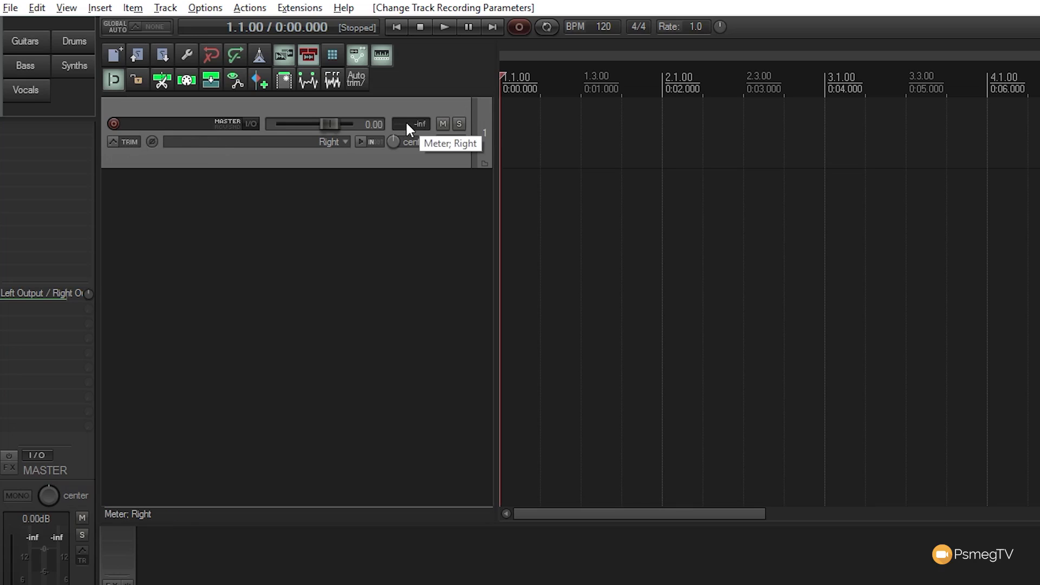
Step: Arm the track and raise the mixer divider so the channel strip shows taller
{"action": "left_click", "coordinate": [114, 124]}
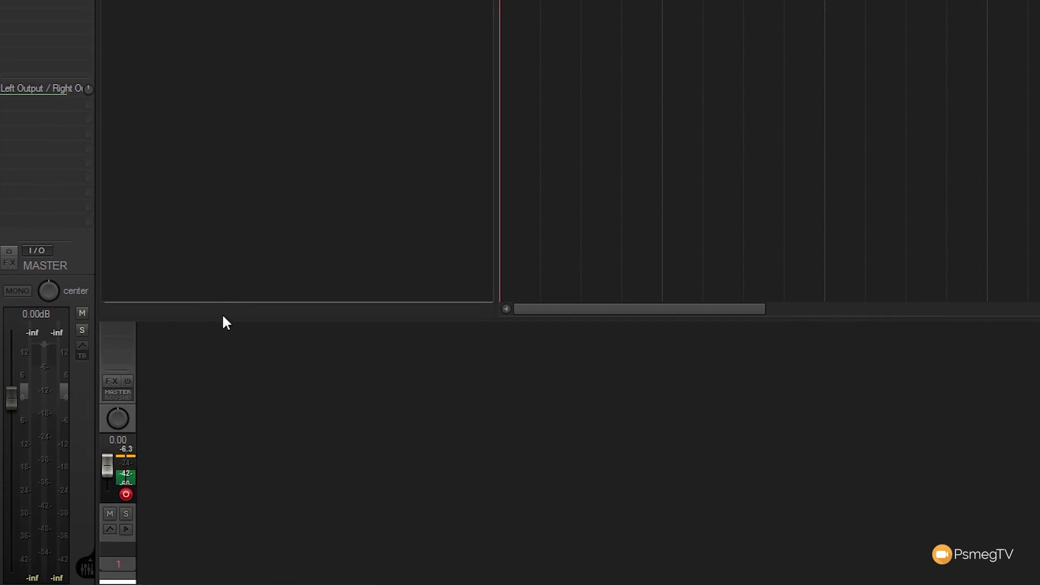
{"action": "left_click_drag", "start_coordinate": [223, 316], "coordinate": [242, 206]}
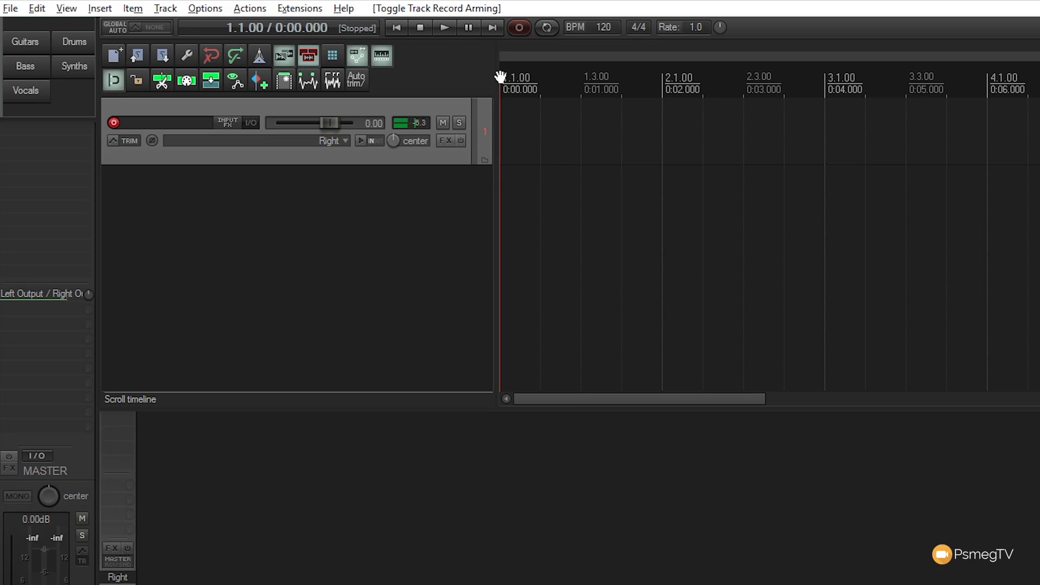
Step: Record a roughly 15-second vocal take, 01-170325_1914.wav, from the project start
{"action": "left_click", "coordinate": [518, 27]}
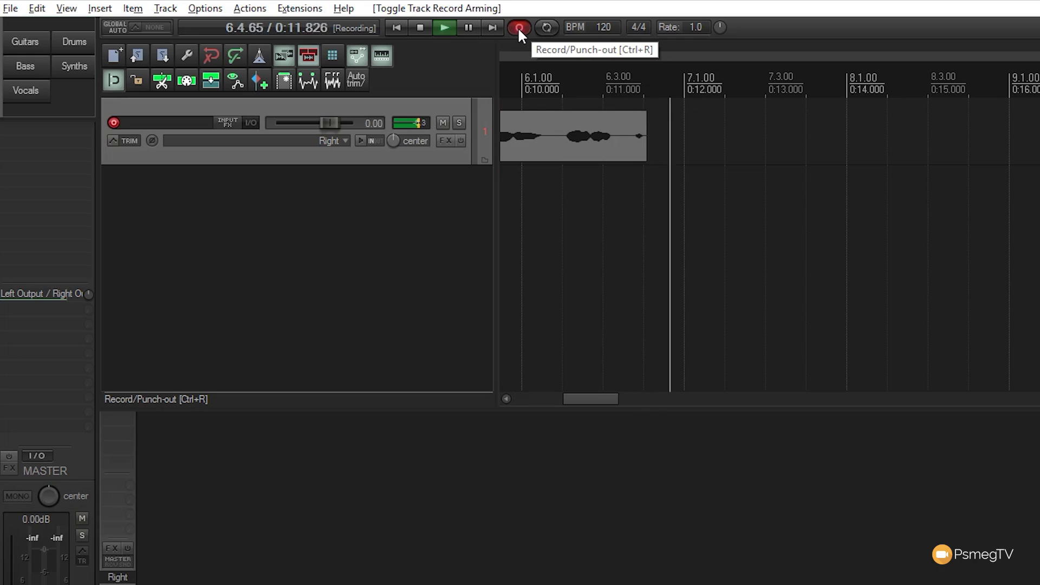
{"action": "left_click", "coordinate": [420, 29]}
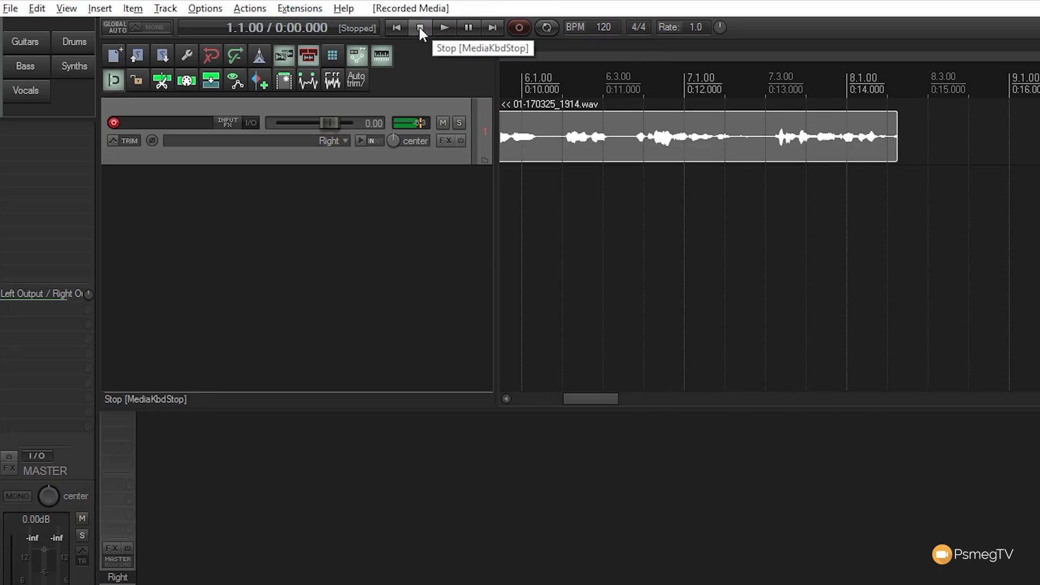
{"action": "left_click", "coordinate": [398, 28]}
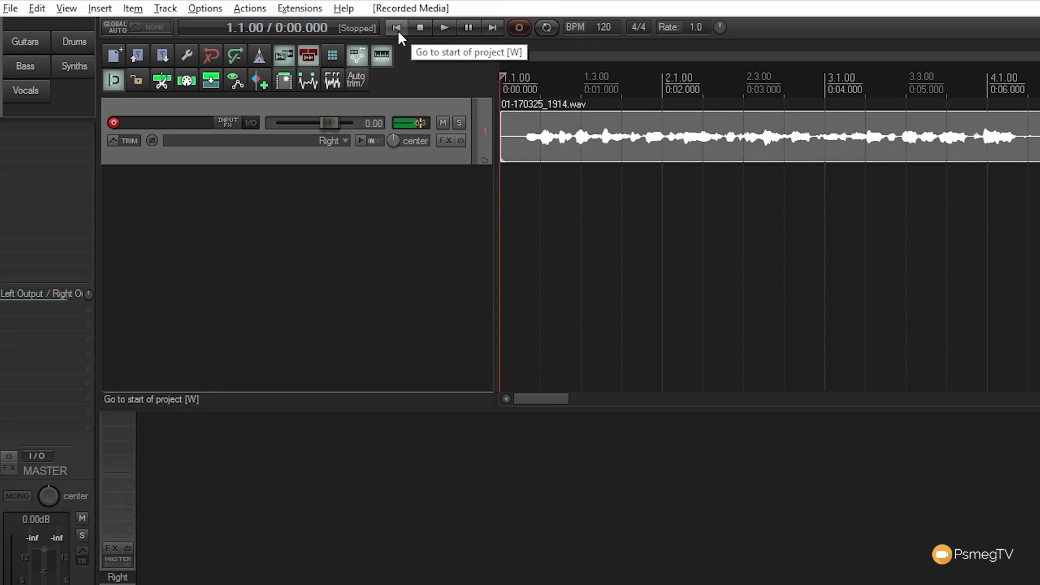
{"action": "left_click", "coordinate": [444, 28]}
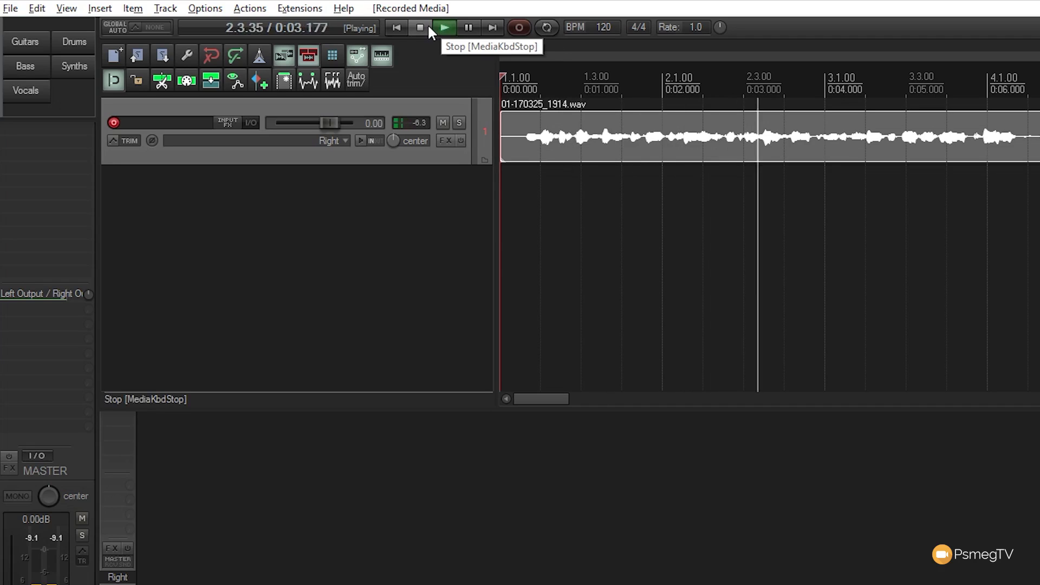
{"action": "left_click", "coordinate": [427, 26]}
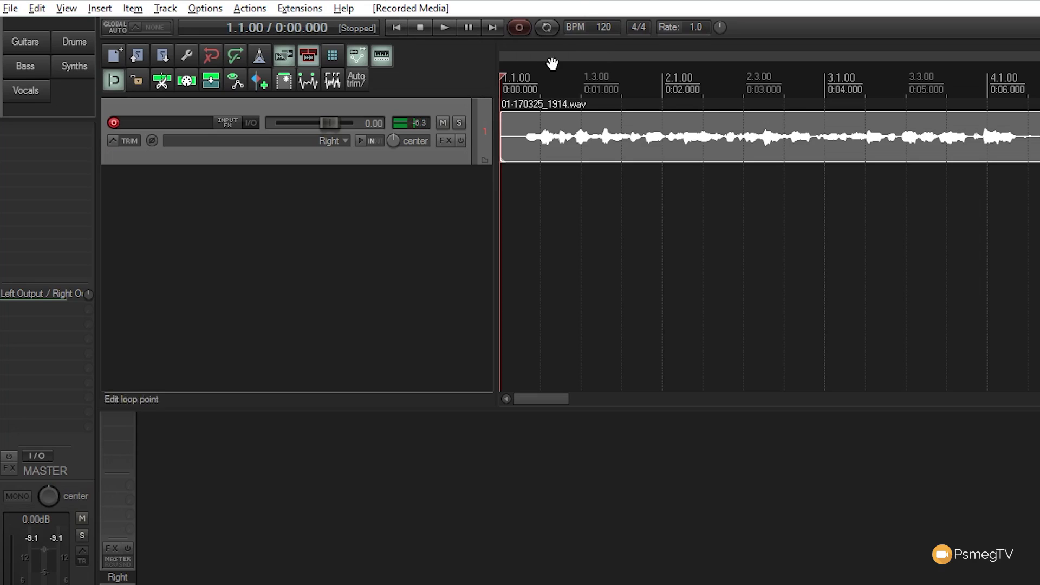
{"action": "right_click", "coordinate": [523, 24]}
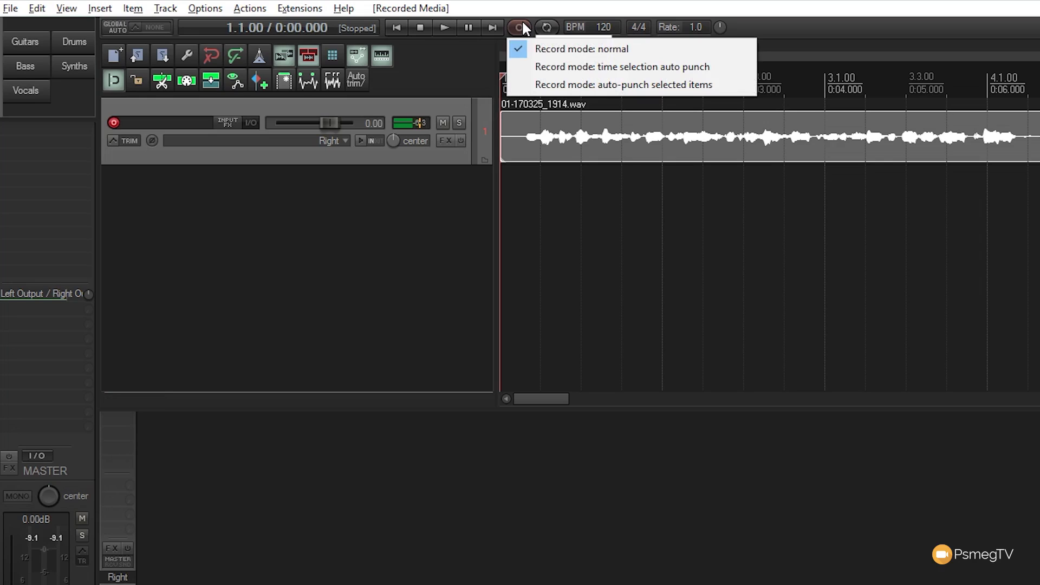
{"action": "left_click", "coordinate": [537, 66]}
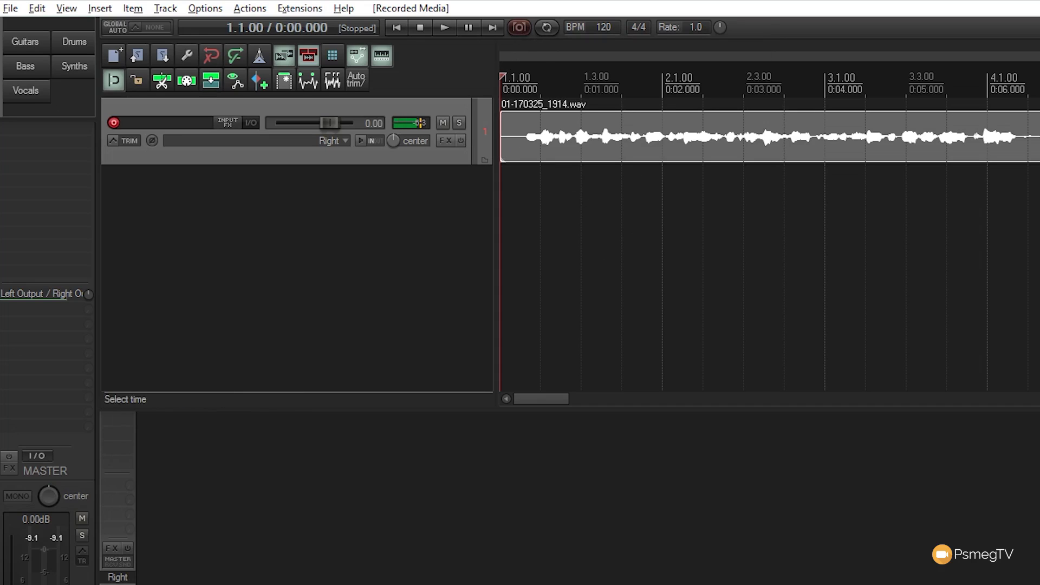
{"action": "right_click", "coordinate": [521, 24]}
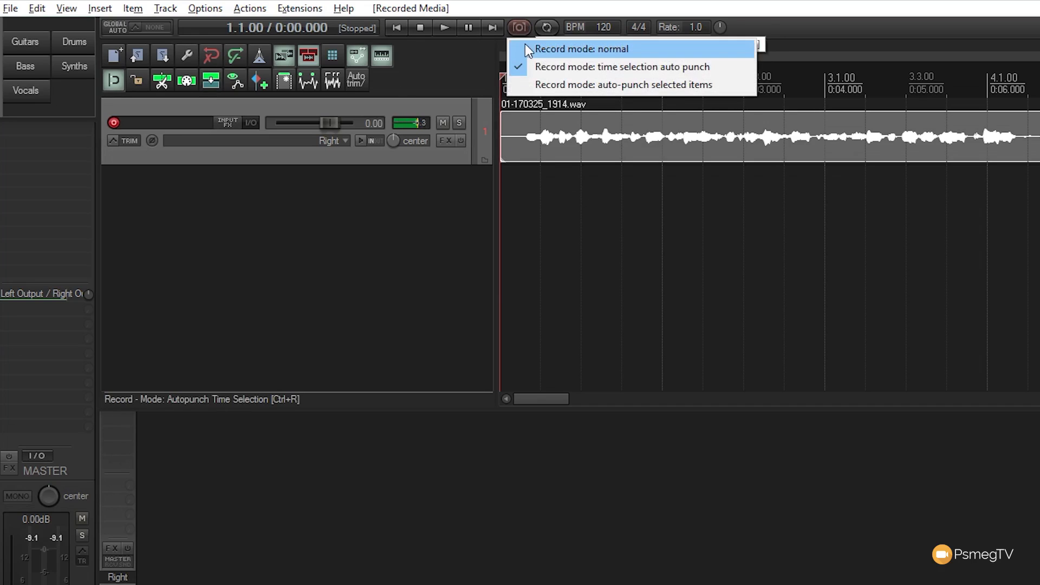
{"action": "left_click", "coordinate": [526, 45]}
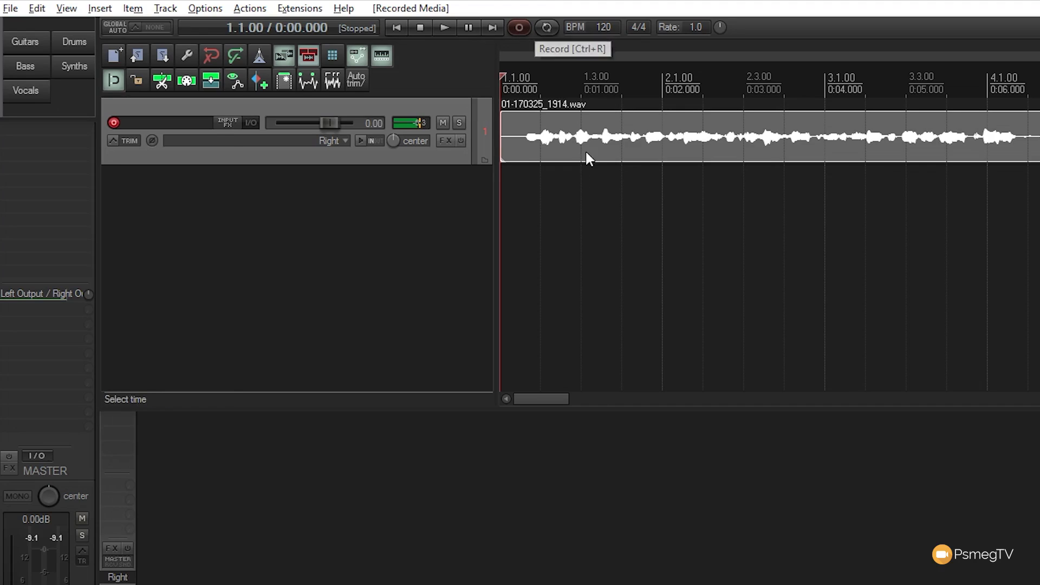
{"action": "left_click", "coordinate": [520, 27]}
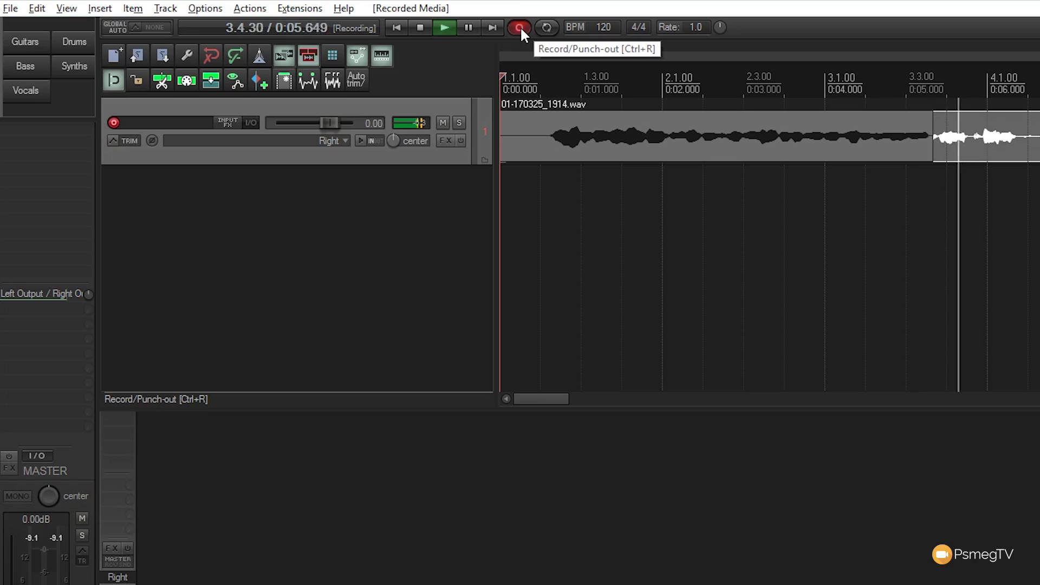
{"action": "left_click", "coordinate": [420, 28]}
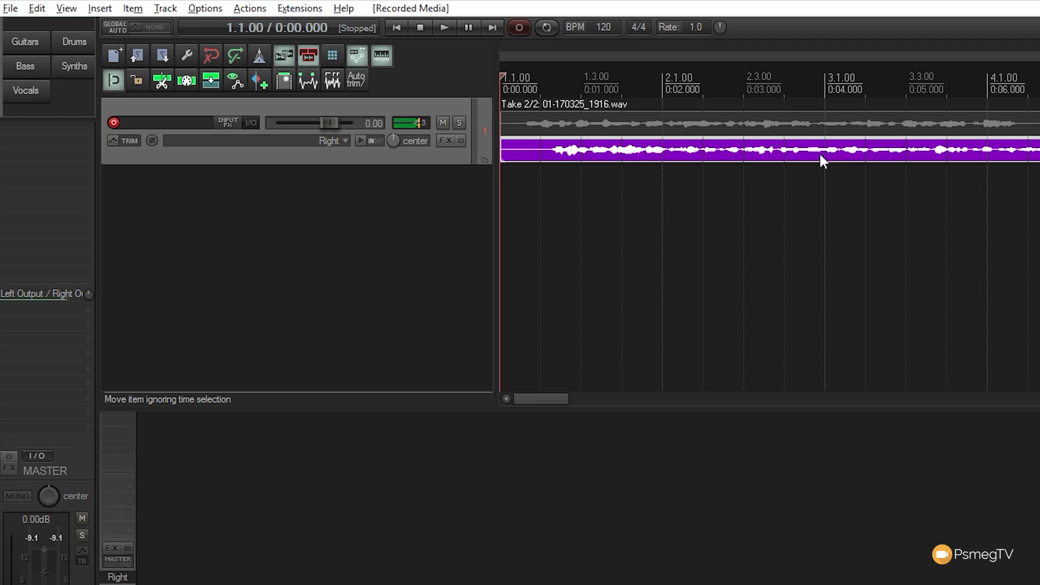
{"action": "key", "text": "ctrl+z"}
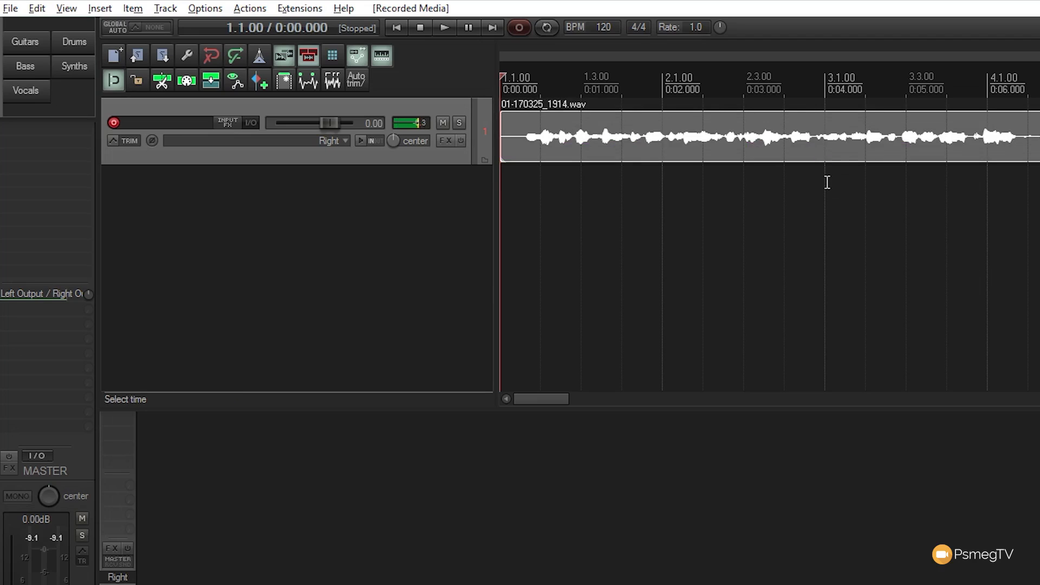
Step: Collapse the trial time selection and set record mode to time selection auto punch
{"action": "left_click_drag", "start_coordinate": [827, 183], "coordinate": [985, 190]}
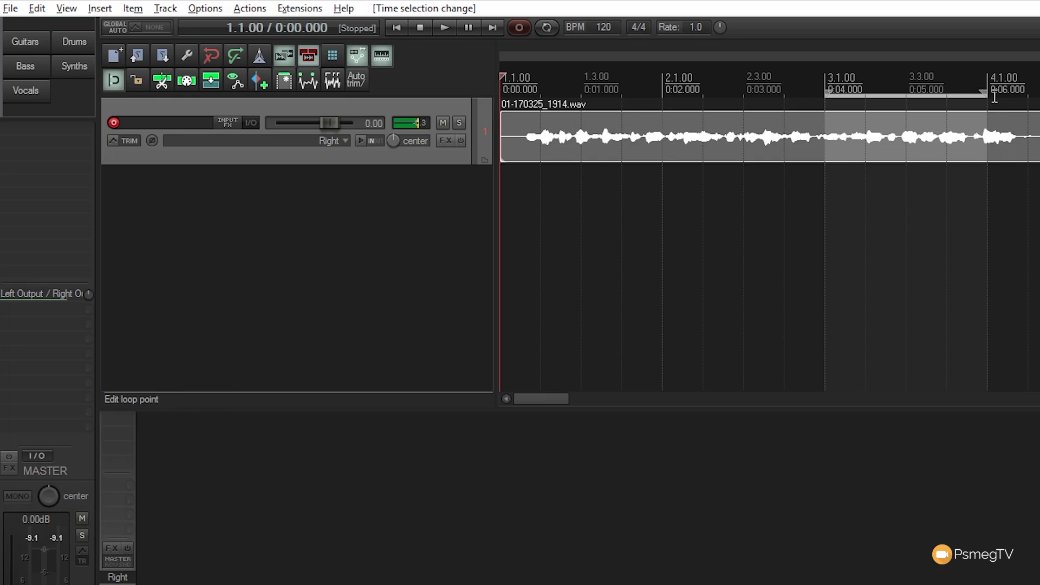
{"action": "left_click_drag", "start_coordinate": [987, 92], "coordinate": [825, 91]}
{"action": "right_click", "coordinate": [518, 25]}
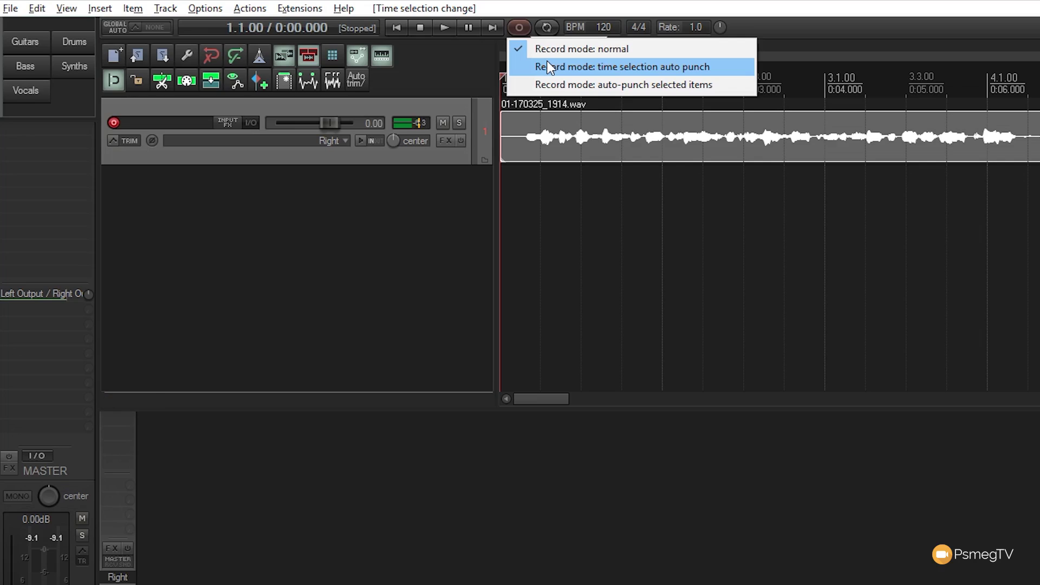
{"action": "left_click", "coordinate": [548, 63]}
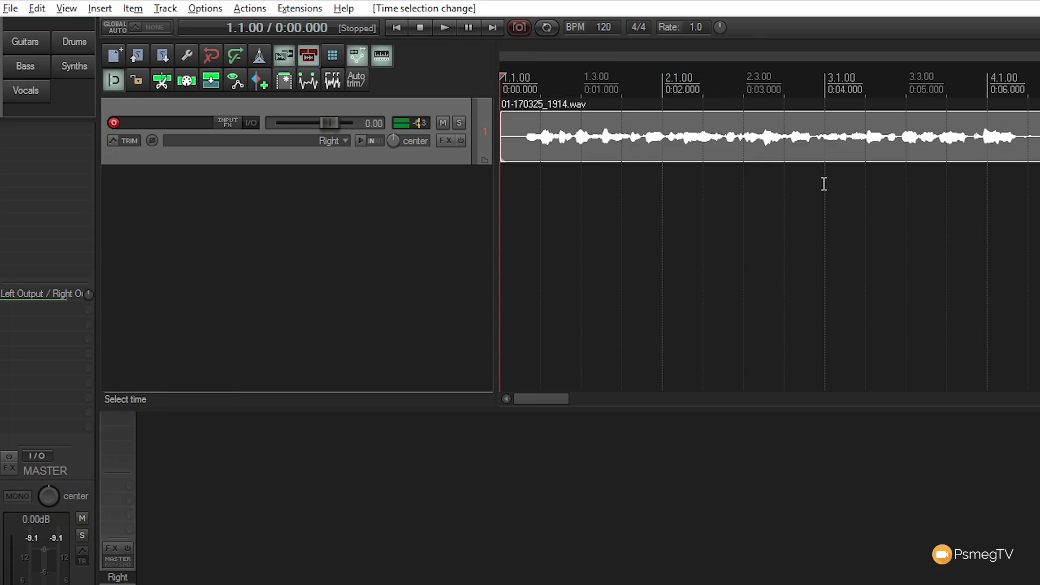
Step: Select 3.1.00 to 4.1.00 as the punch range and place the edit cursor at 2.1.00
{"action": "left_click_drag", "start_coordinate": [826, 184], "coordinate": [988, 189]}
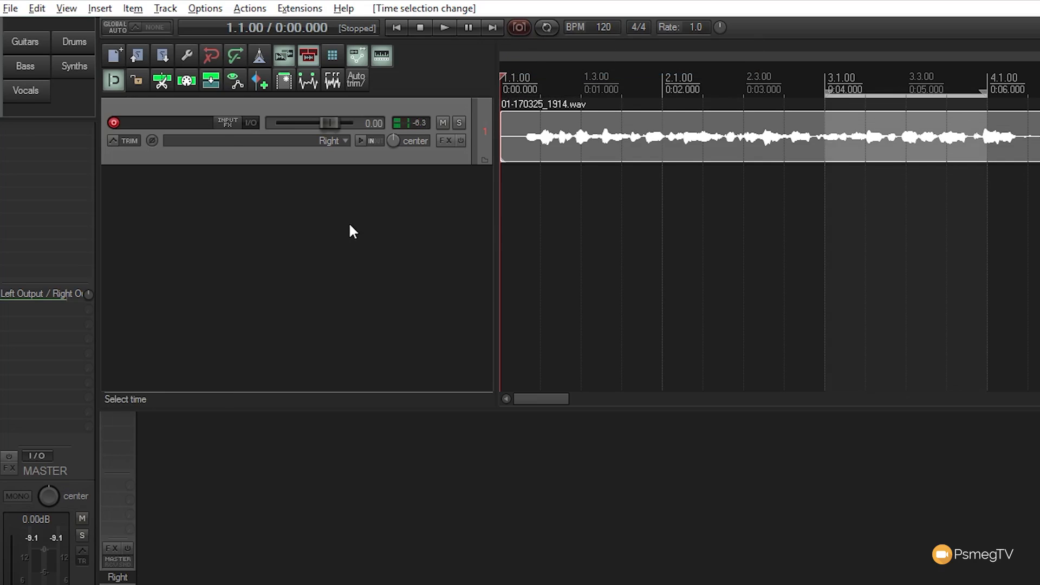
{"action": "left_click", "coordinate": [663, 187]}
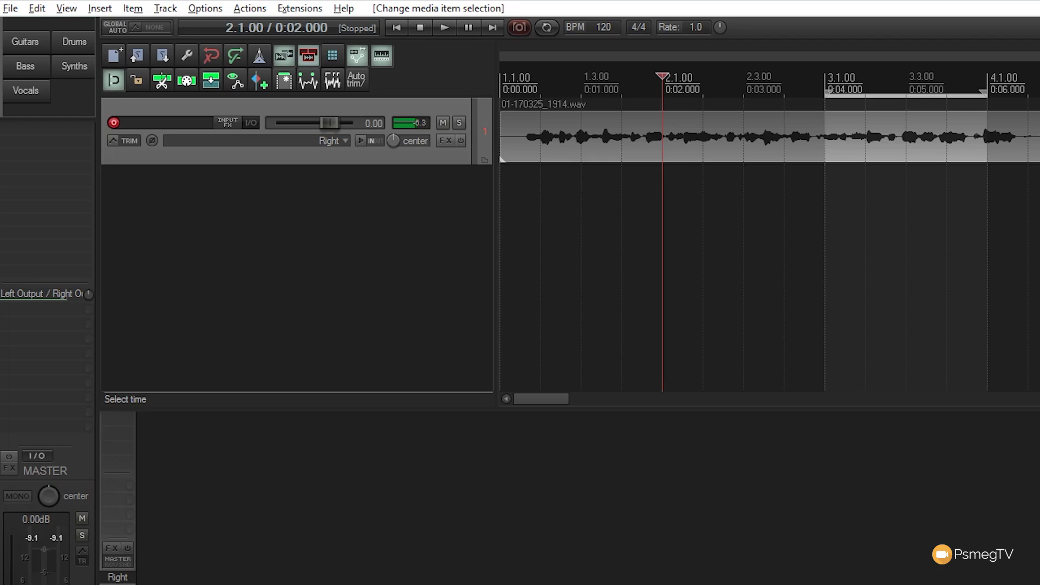
Step: Punch-record over 3.1.00–4.1.00, discard that take, then record again to keep Take 2/2
{"action": "left_click", "coordinate": [524, 29]}
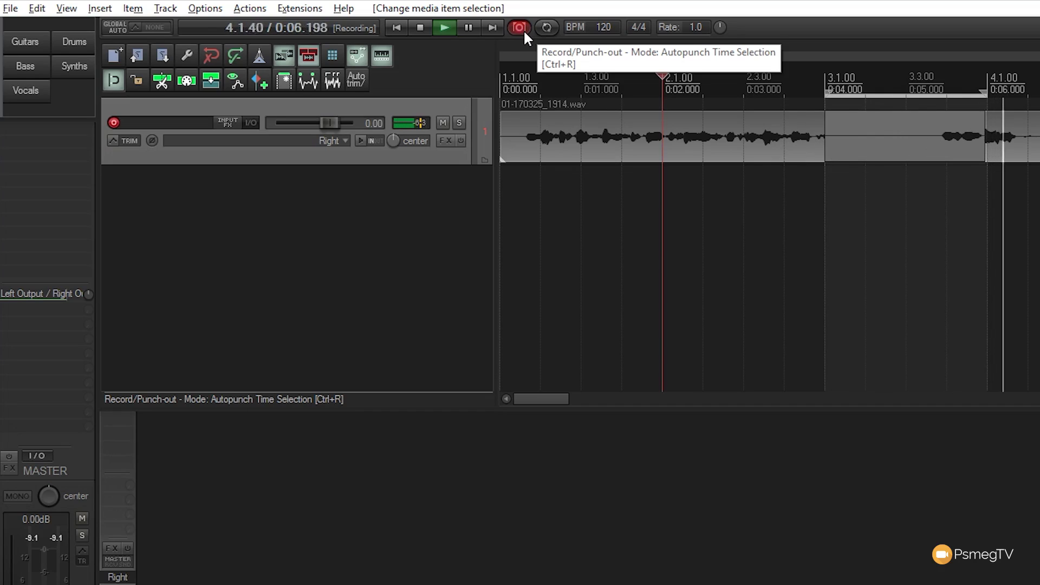
{"action": "left_click", "coordinate": [523, 29]}
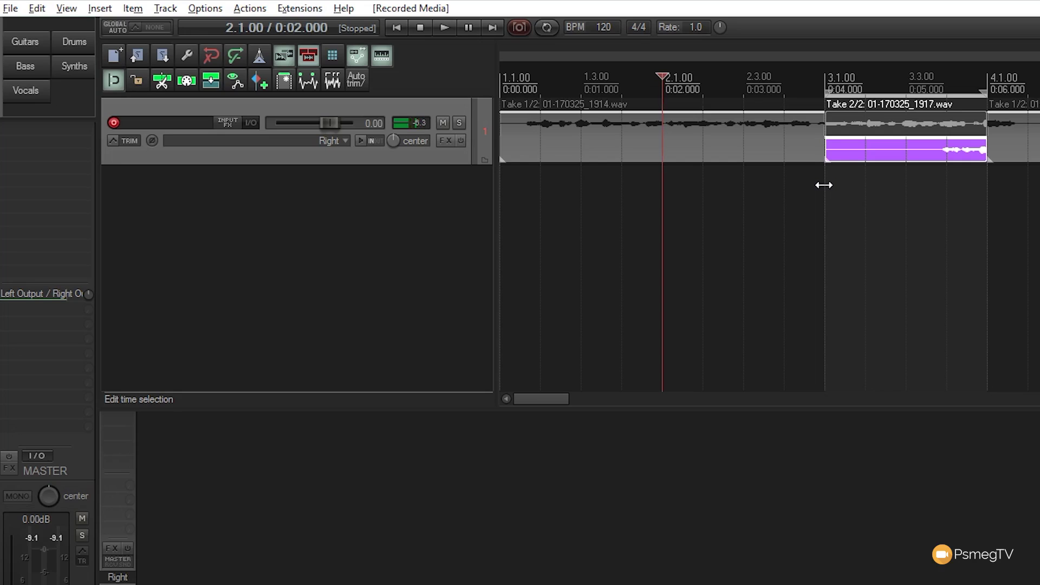
{"action": "left_click", "coordinate": [854, 243]}
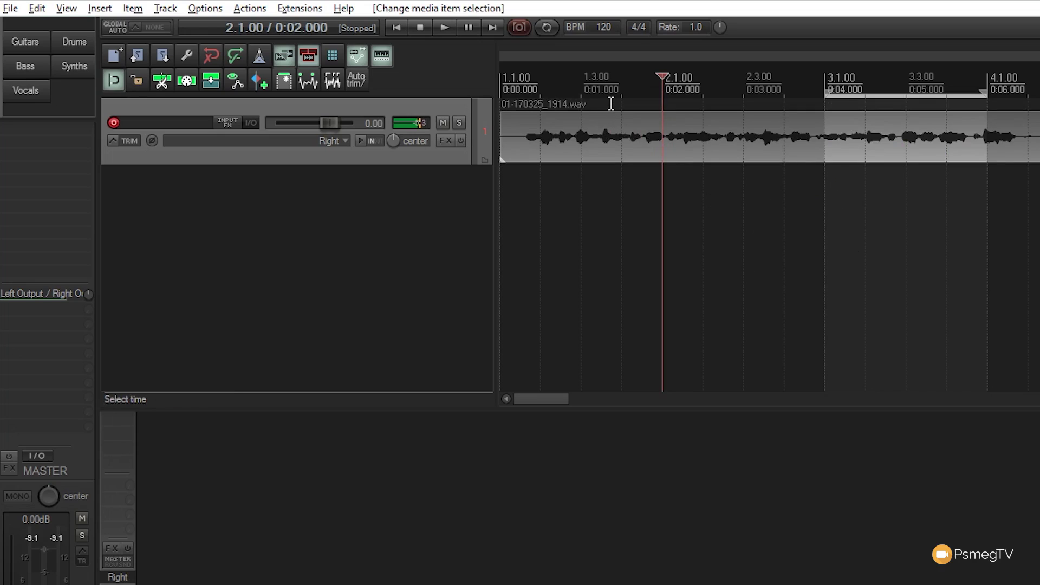
{"action": "left_click", "coordinate": [521, 28]}
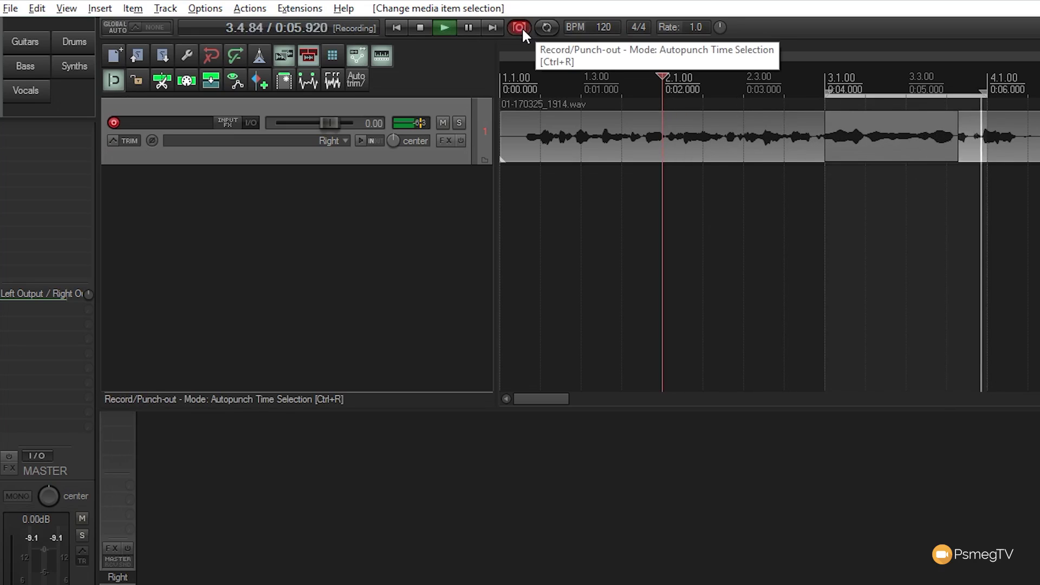
{"action": "left_click", "coordinate": [522, 27]}
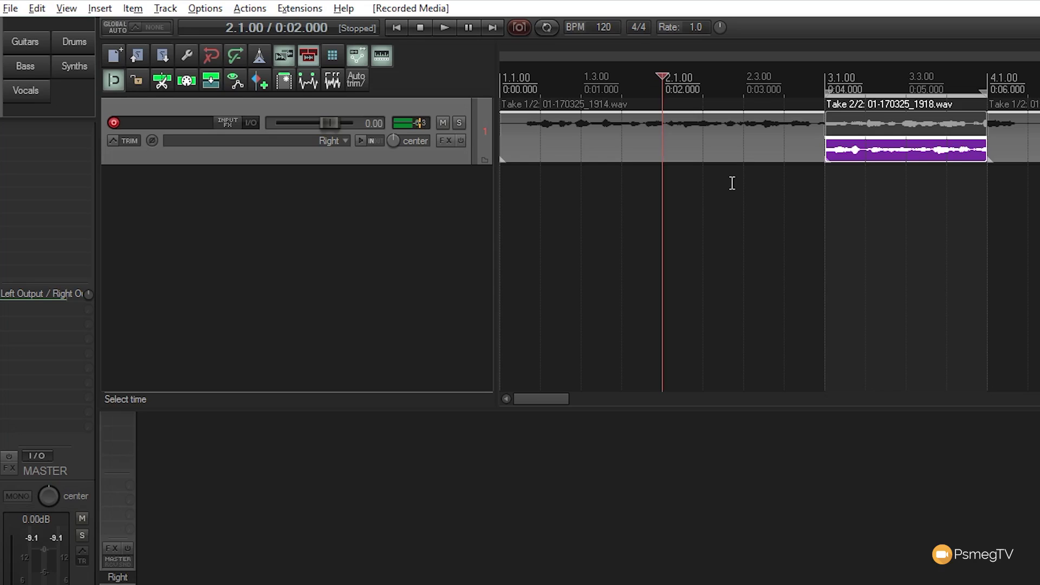
{"action": "left_click", "coordinate": [702, 179]}
{"action": "key", "text": "space"}
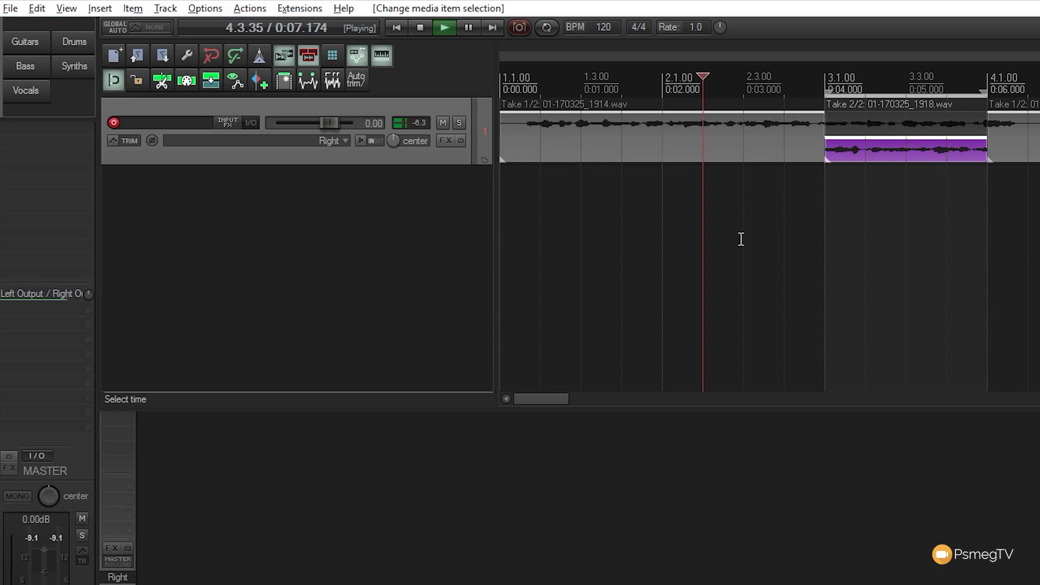
{"action": "key", "text": "space"}
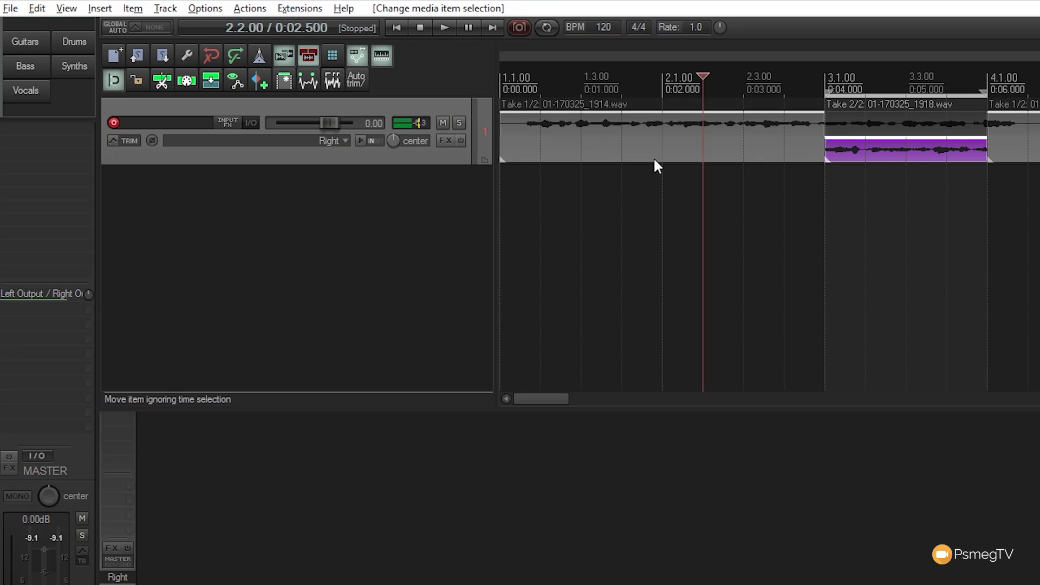
Step: Record Take 3/3 (01-170325_1918-01.wav) over the punch range and play it back
{"action": "left_click", "coordinate": [518, 29]}
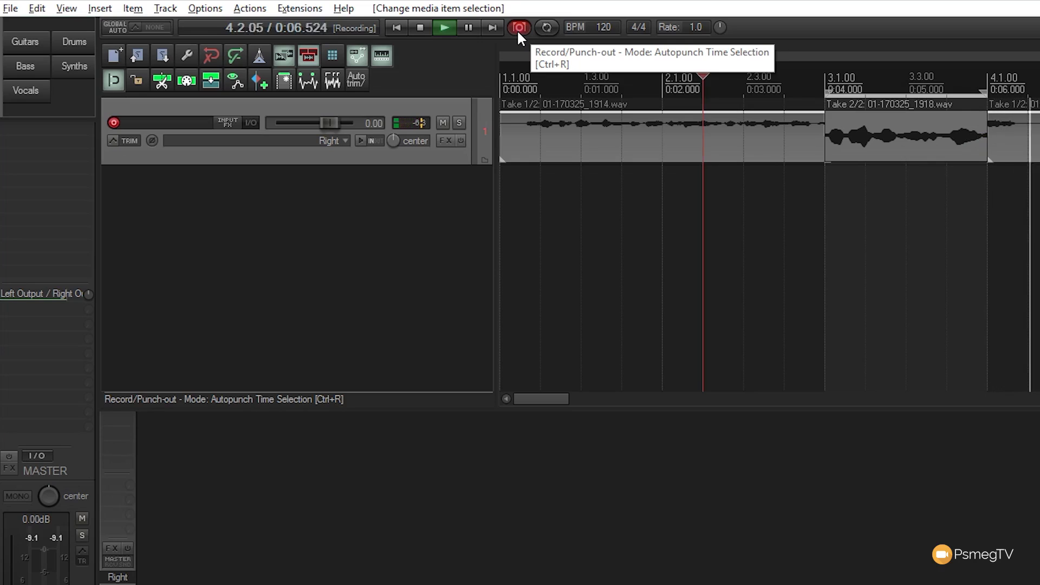
{"action": "left_click", "coordinate": [421, 26]}
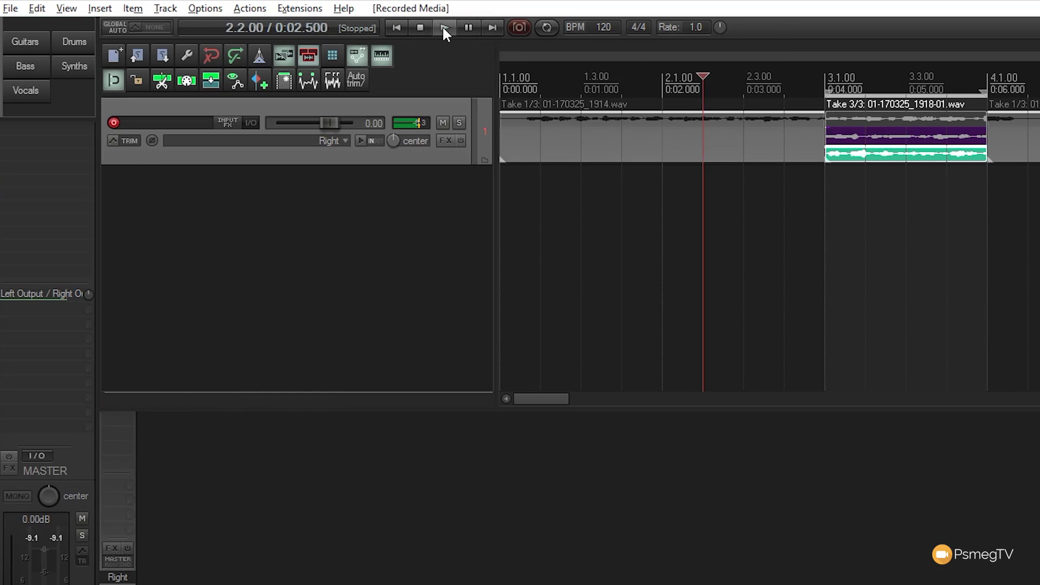
{"action": "left_click", "coordinate": [443, 28]}
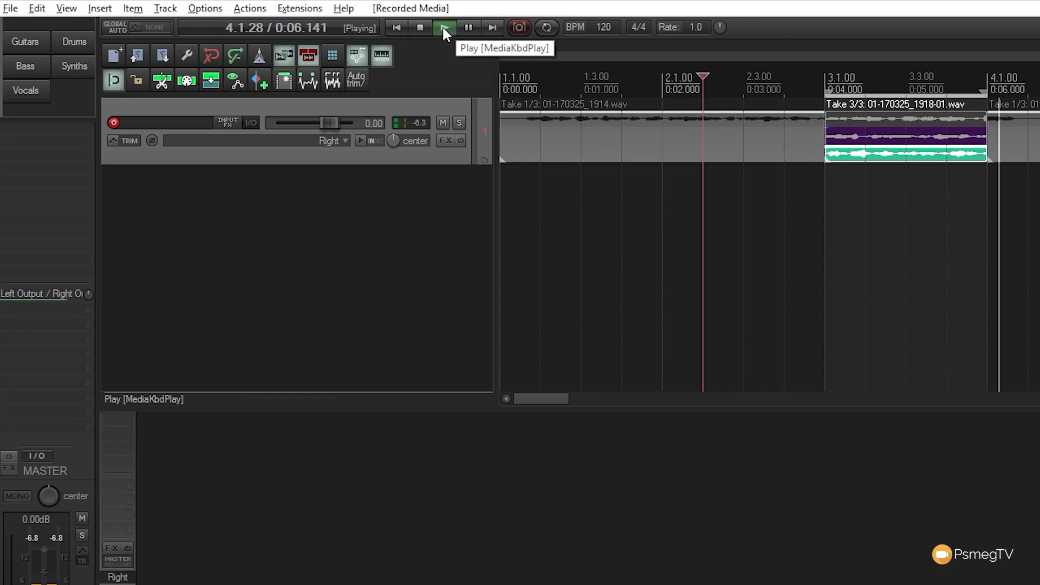
{"action": "left_click", "coordinate": [427, 27]}
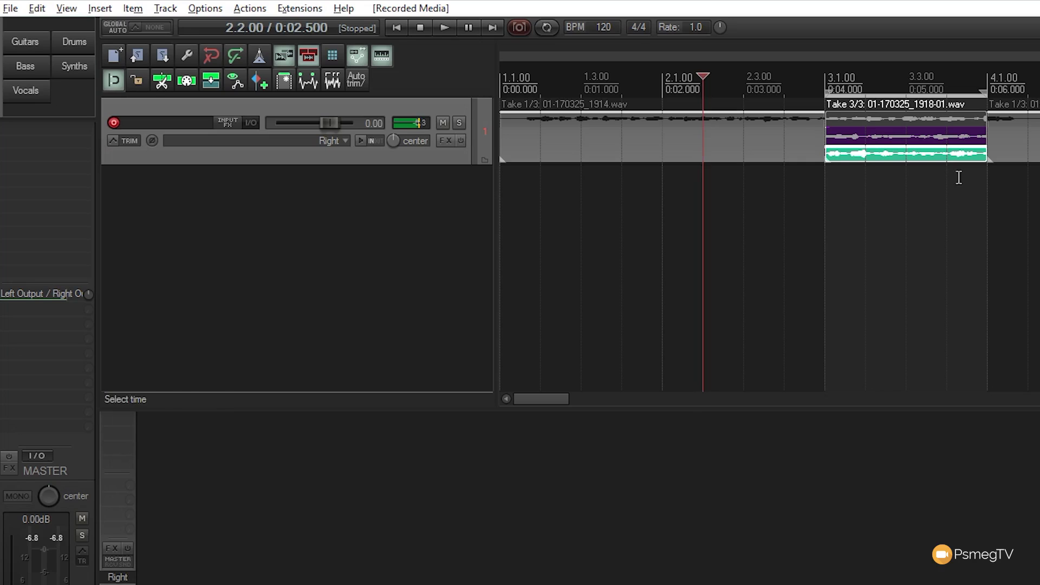
{"action": "left_click", "coordinate": [871, 138]}
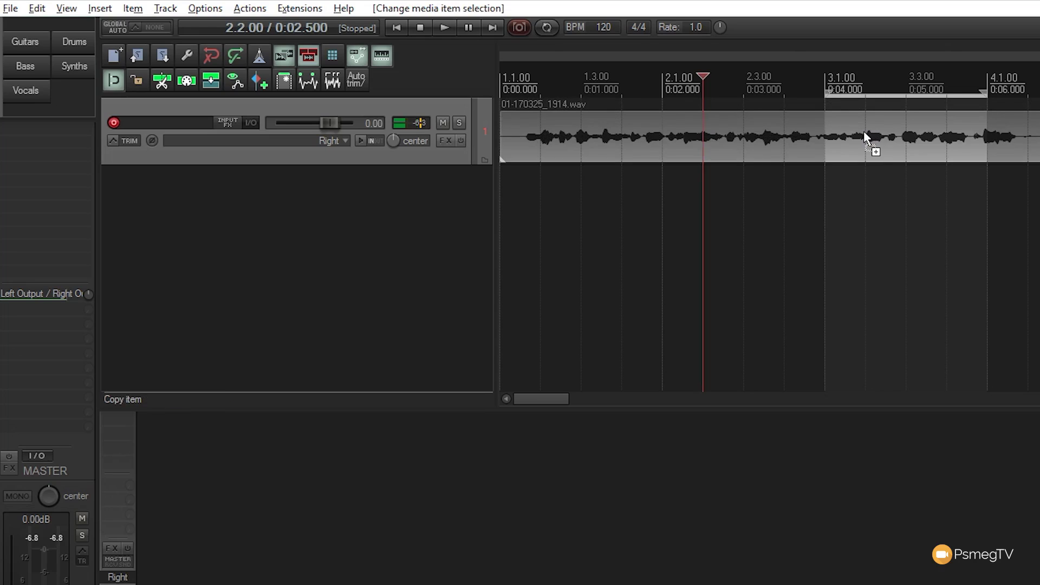
{"action": "left_click", "coordinate": [871, 138]}
{"action": "left_click_drag", "start_coordinate": [978, 93], "coordinate": [825, 95]}
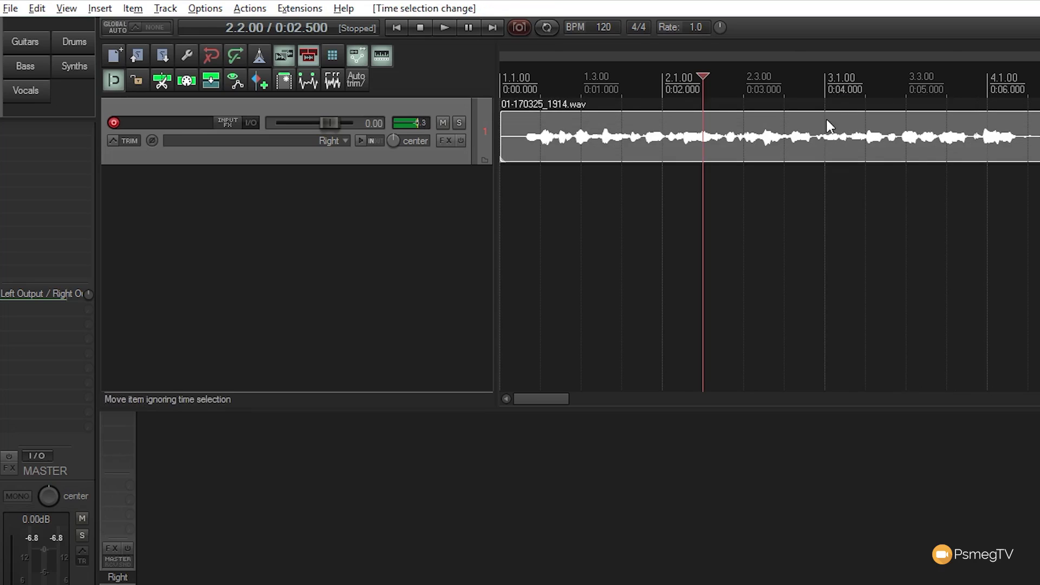
Step: Set record mode to auto-punch selected items, select all items, and return to the project start
{"action": "right_click", "coordinate": [518, 26]}
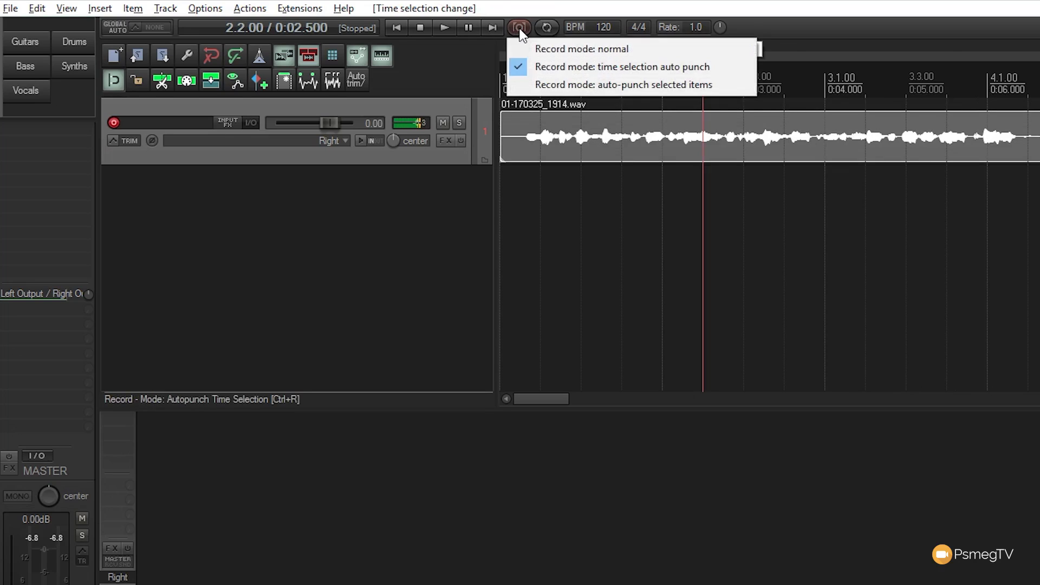
{"action": "left_click", "coordinate": [553, 82]}
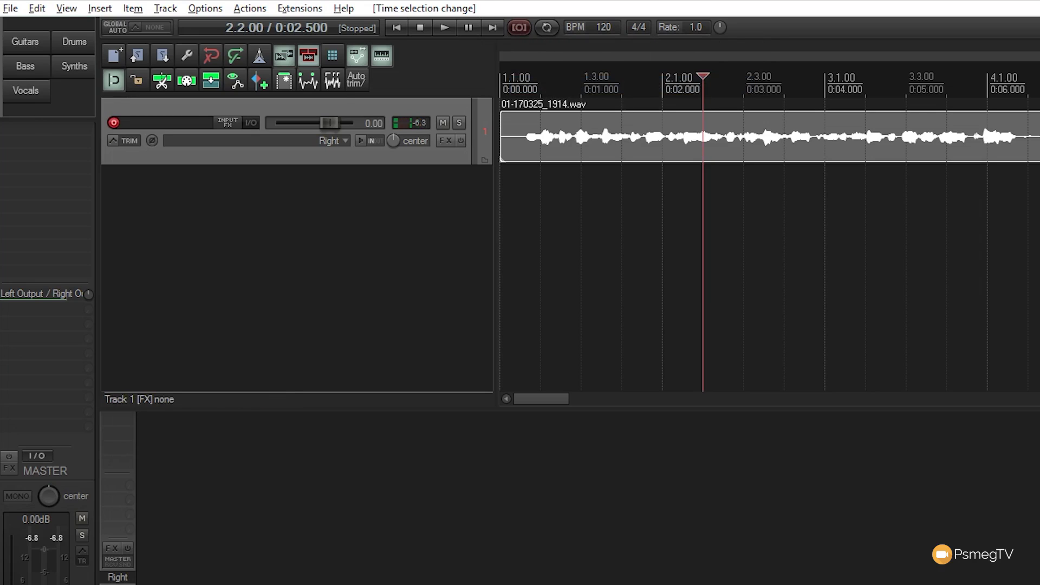
{"action": "key", "text": "ctrl+a"}
{"action": "key", "text": "Home"}
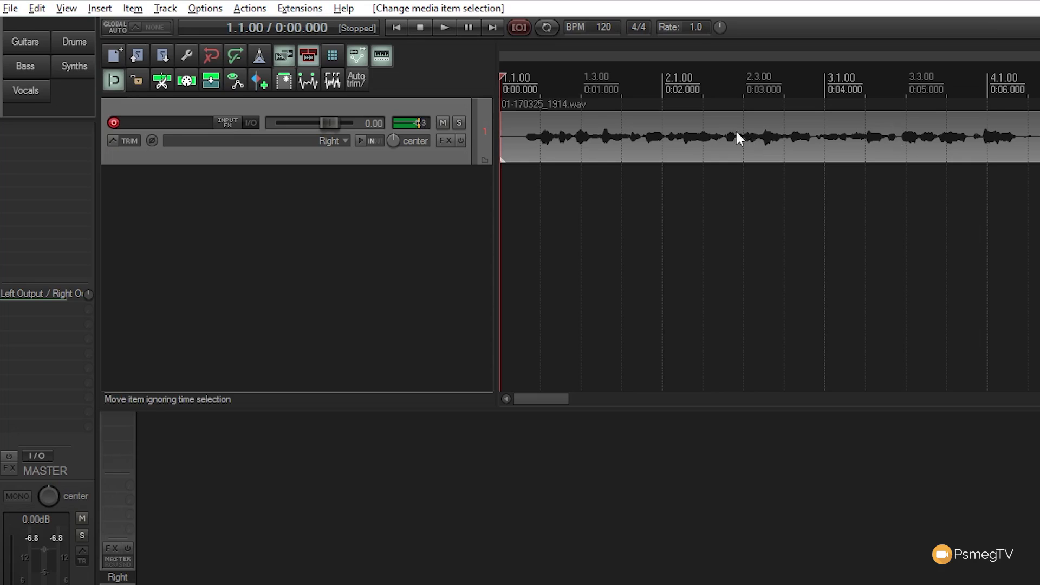
Step: Select the vocal item, make its track taller, and drag a time selection in the ruler
{"action": "left_click", "coordinate": [704, 134]}
{"action": "left_click_drag", "start_coordinate": [392, 164], "coordinate": [395, 227]}
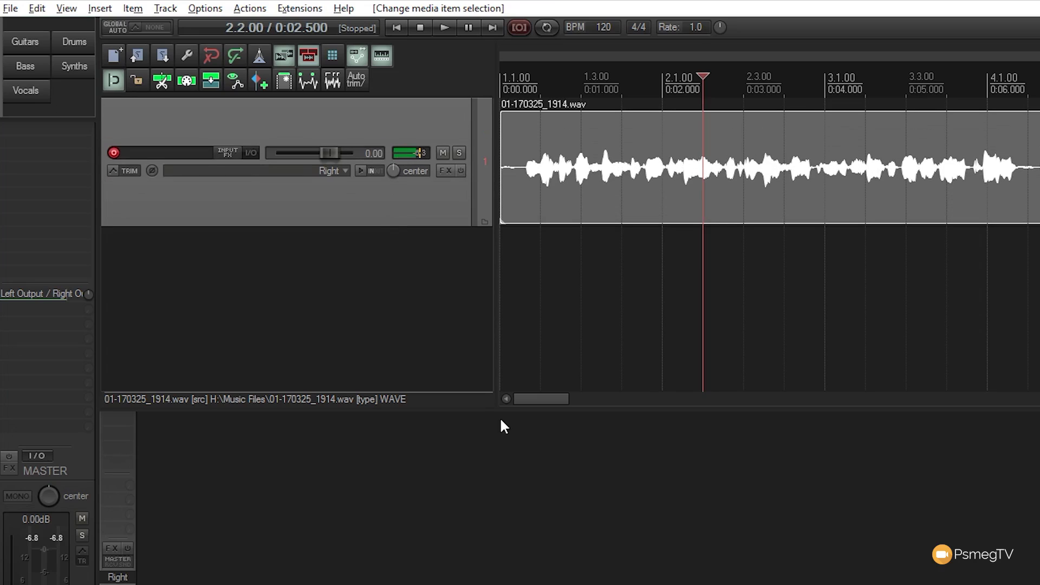
{"action": "left_click", "coordinate": [662, 252]}
{"action": "left_click_drag", "start_coordinate": [663, 87], "coordinate": [826, 87]}
{"action": "left_click_drag", "start_coordinate": [1013, 103], "coordinate": [1038, 103]}
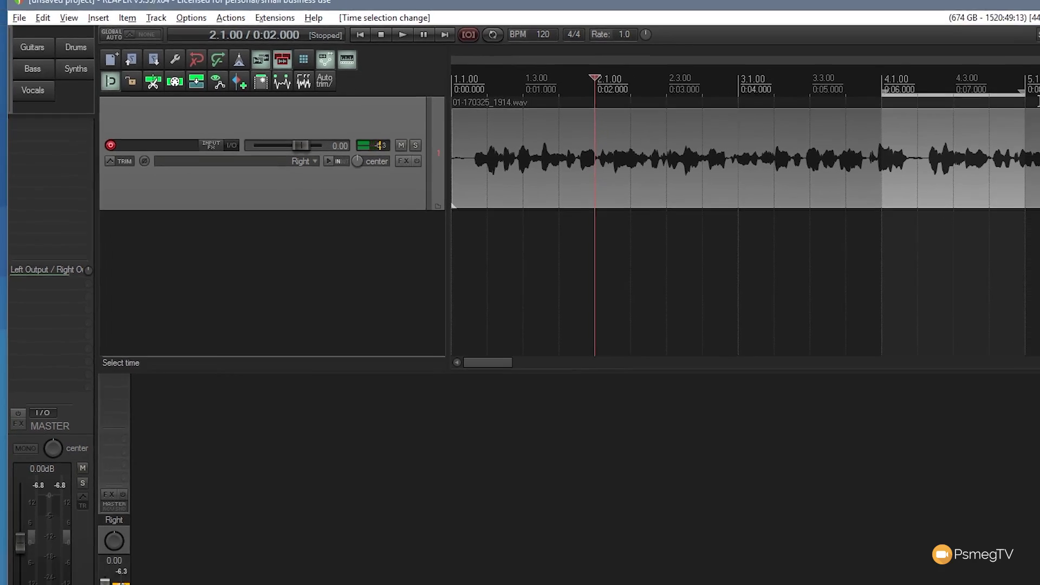
Step: Split the vocal item at 2.1.00, 3.1.00, 4.1.00 and 5.1.00
{"action": "left_click", "coordinate": [600, 239]}
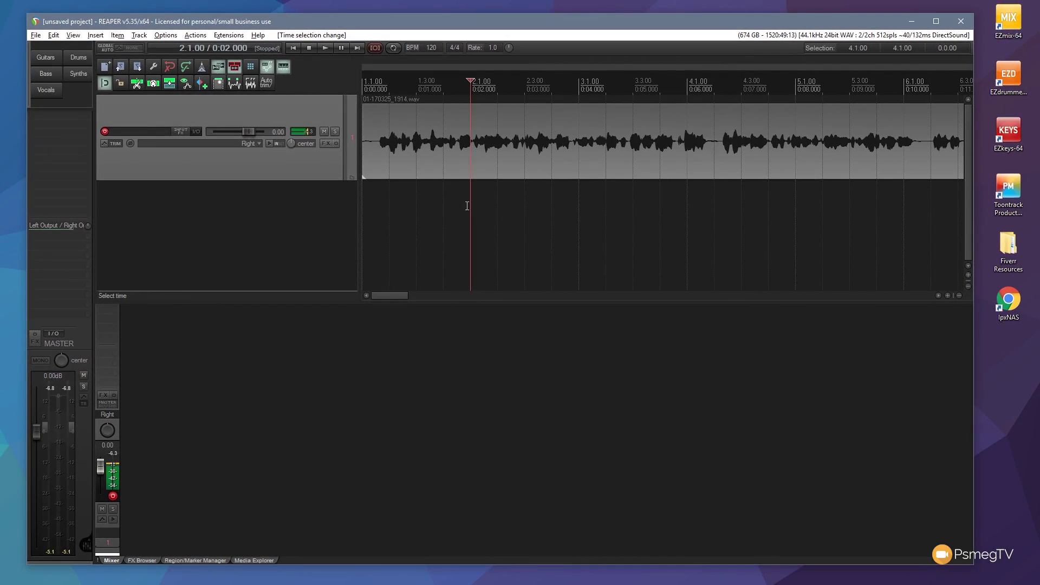
{"action": "key", "text": "s"}
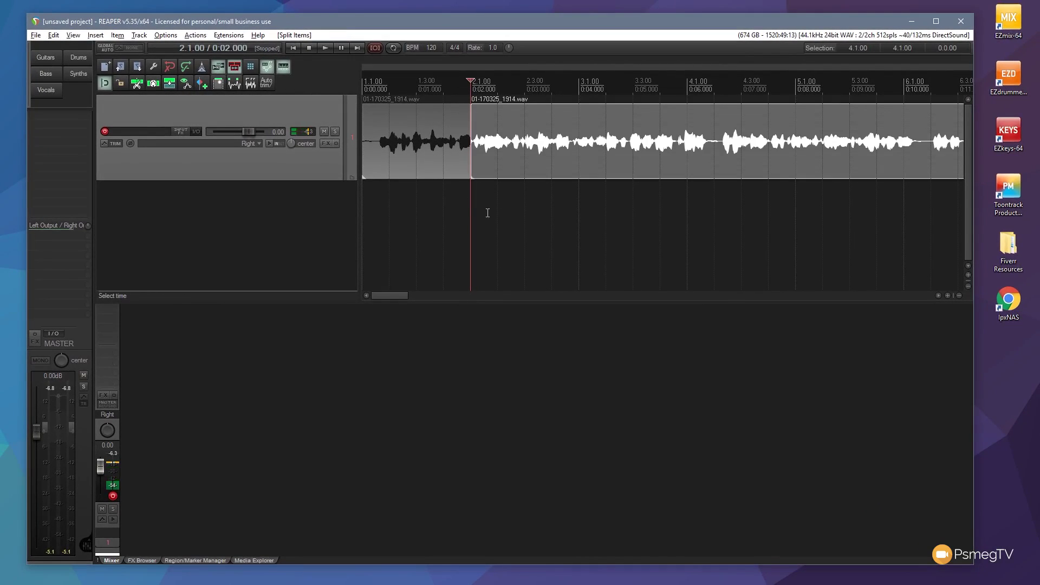
{"action": "left_click", "coordinate": [579, 195]}
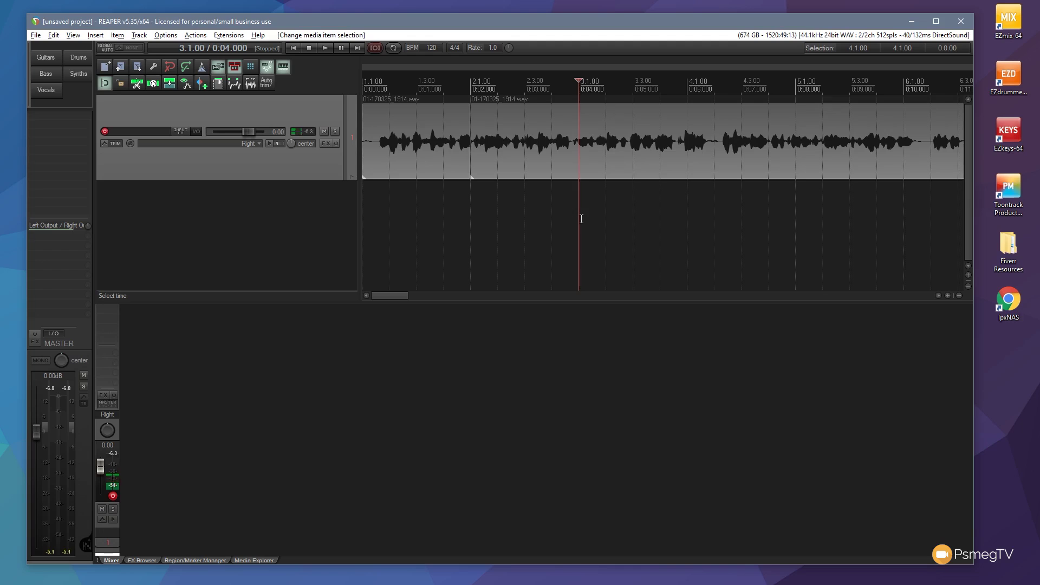
{"action": "key", "text": "s"}
{"action": "left_click", "coordinate": [685, 207]}
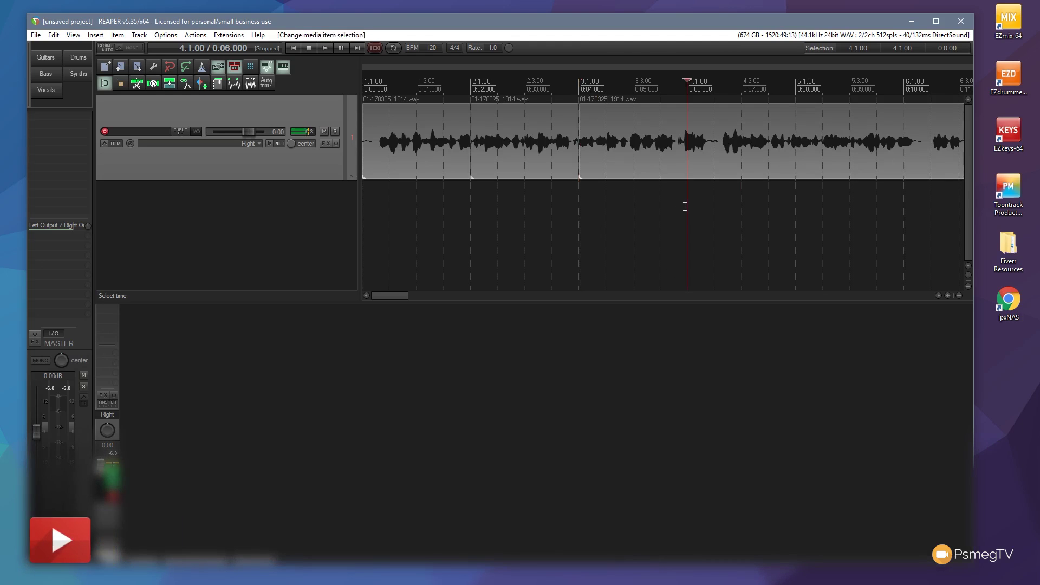
{"action": "key", "text": "s"}
{"action": "left_click", "coordinate": [797, 199]}
{"action": "key", "text": "s"}
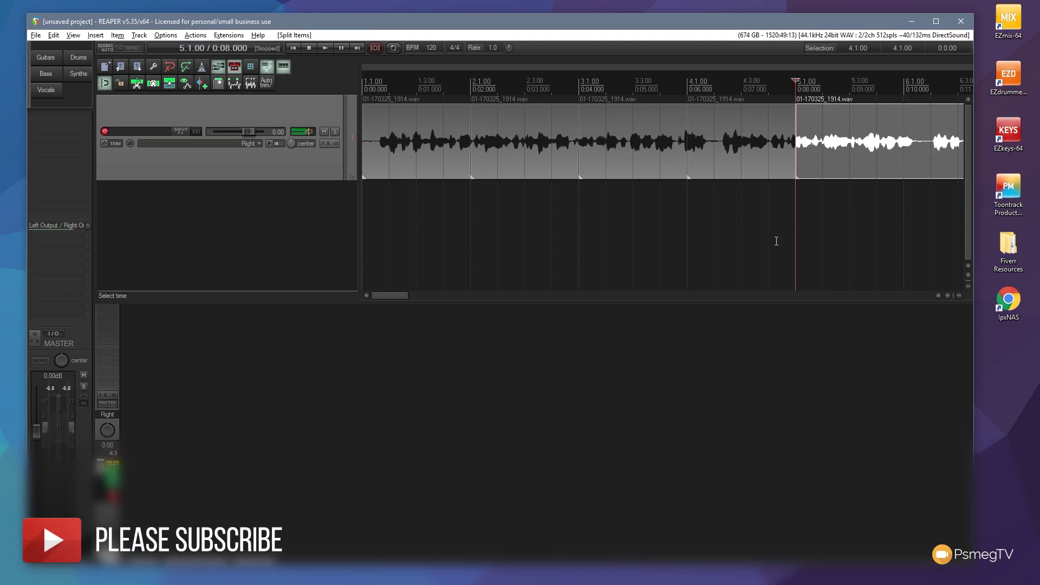
Step: Select each of the five new one-bar items in turn to check the splits
{"action": "left_click", "coordinate": [516, 129]}
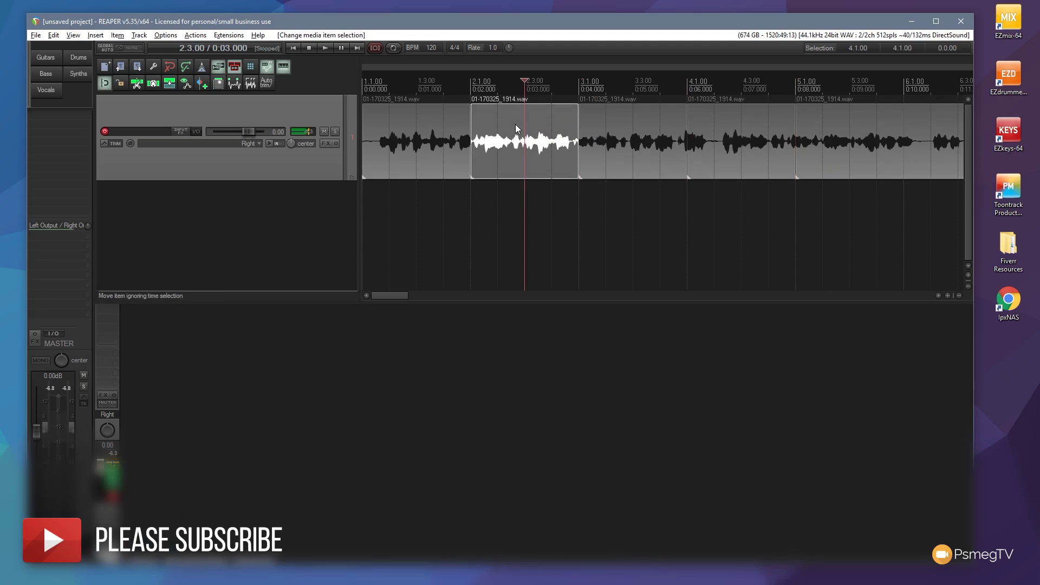
{"action": "left_click", "coordinate": [714, 121]}
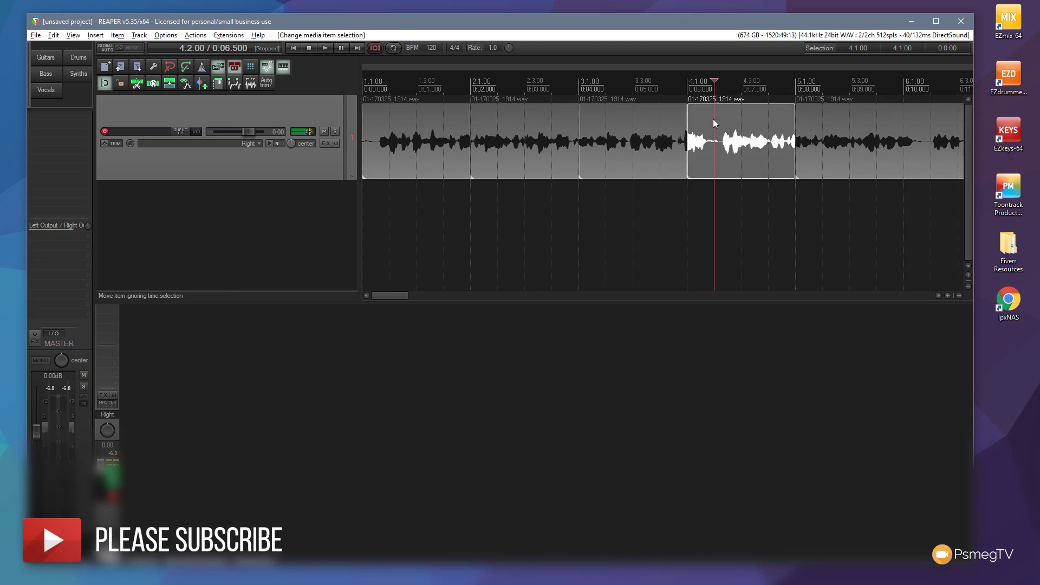
{"action": "left_click", "coordinate": [431, 116]}
{"action": "left_click", "coordinate": [616, 117]}
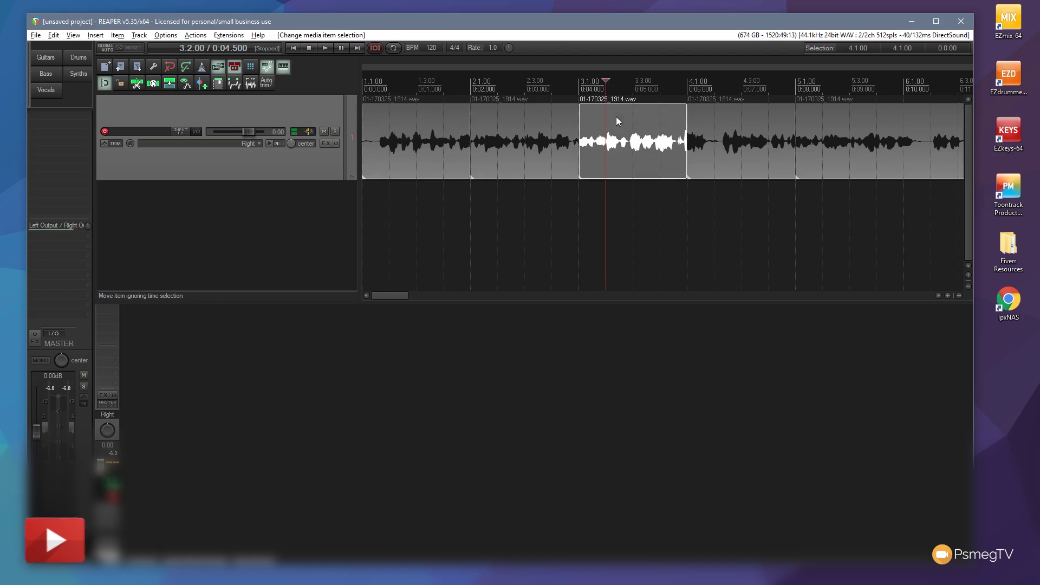
{"action": "left_click", "coordinate": [817, 116]}
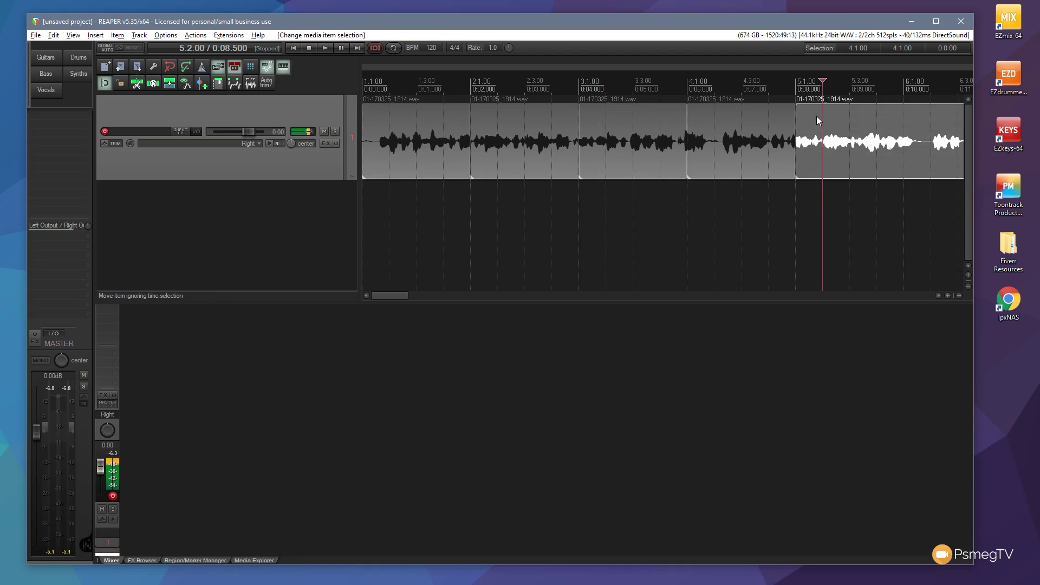
Step: Select the 2.1.00 item, then Ctrl-add the 4.1.00 item to the selection
{"action": "left_click", "coordinate": [511, 119]}
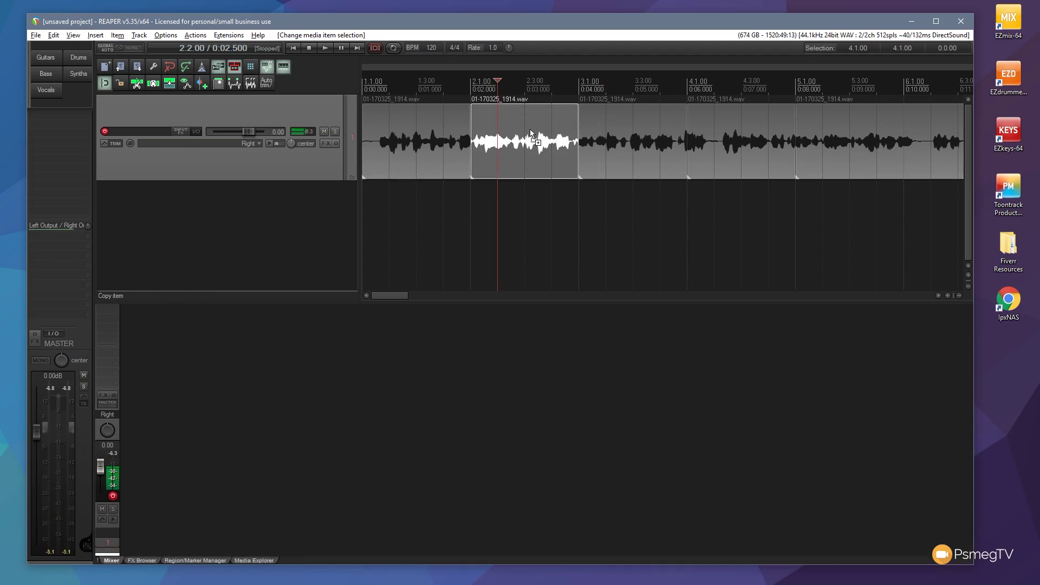
{"action": "left_click", "coordinate": [744, 121], "text": "ctrl"}
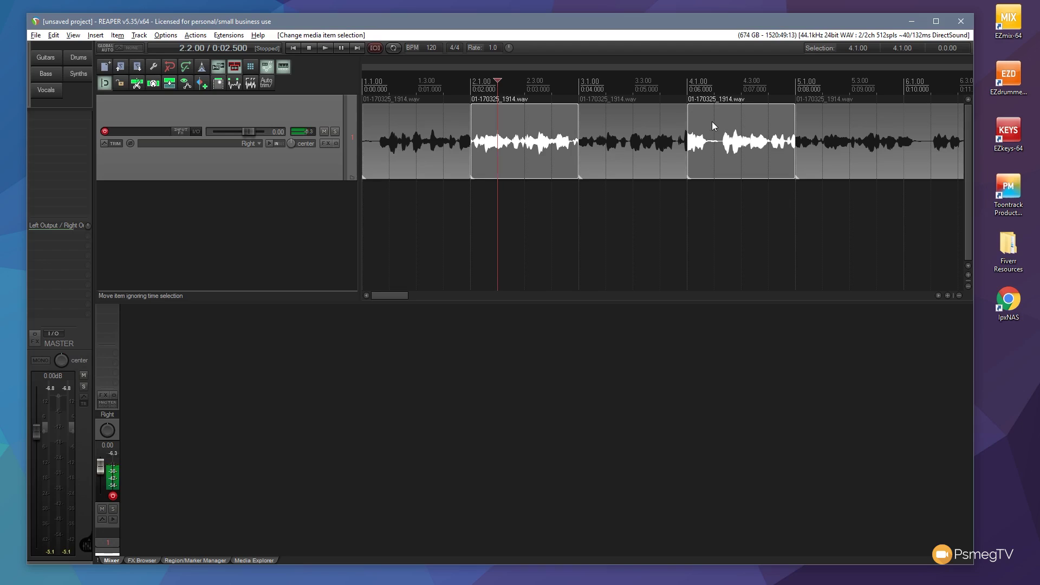
Step: With the cursor near the project start, auto-punch record a second take into both selected items
{"action": "left_click_drag", "start_coordinate": [495, 82], "coordinate": [385, 81]}
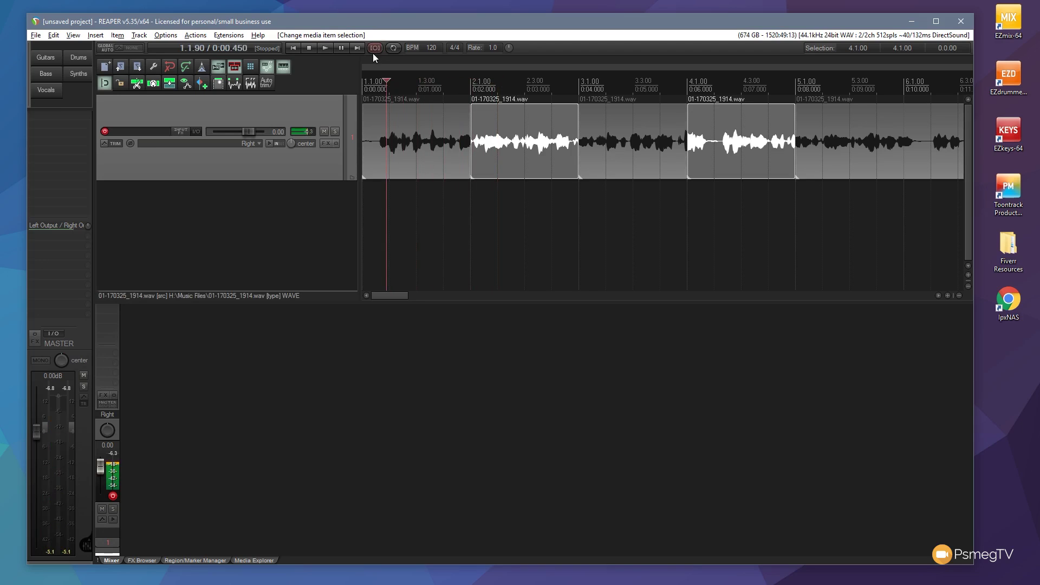
{"action": "right_click", "coordinate": [373, 49]}
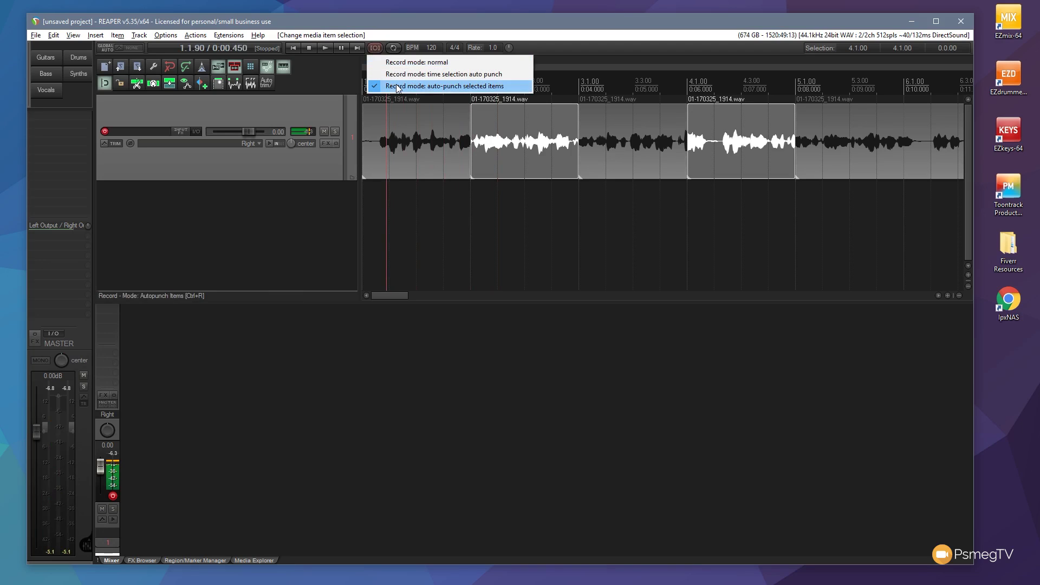
{"action": "left_click", "coordinate": [383, 37]}
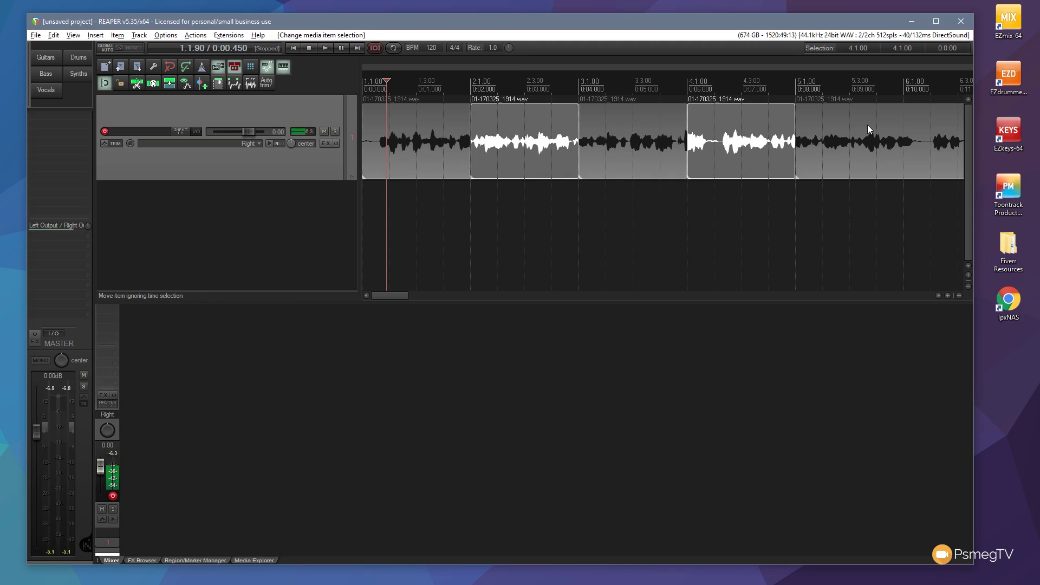
{"action": "left_click", "coordinate": [372, 51]}
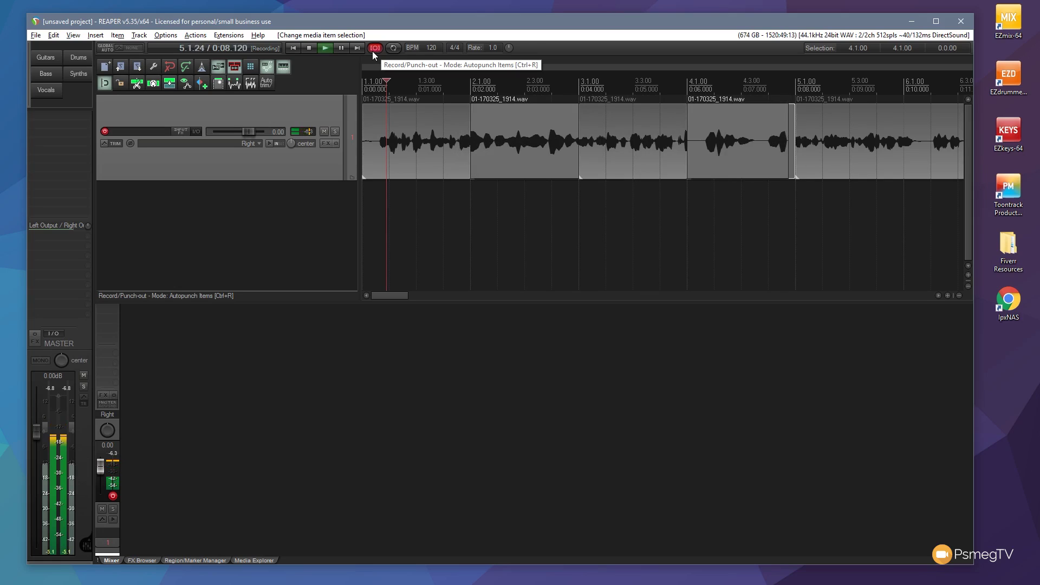
{"action": "left_click", "coordinate": [314, 50]}
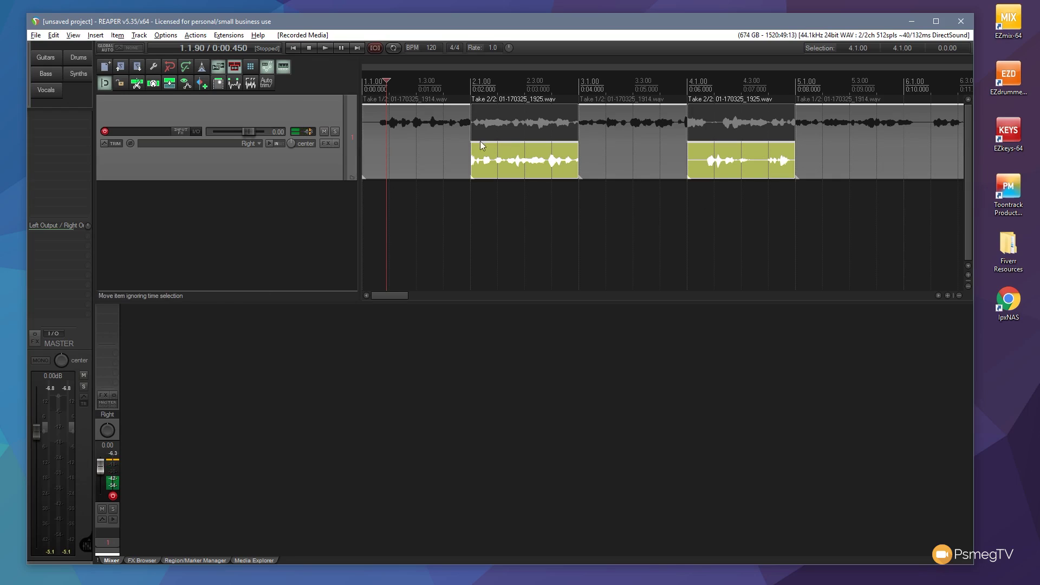
{"action": "right_click", "coordinate": [376, 49]}
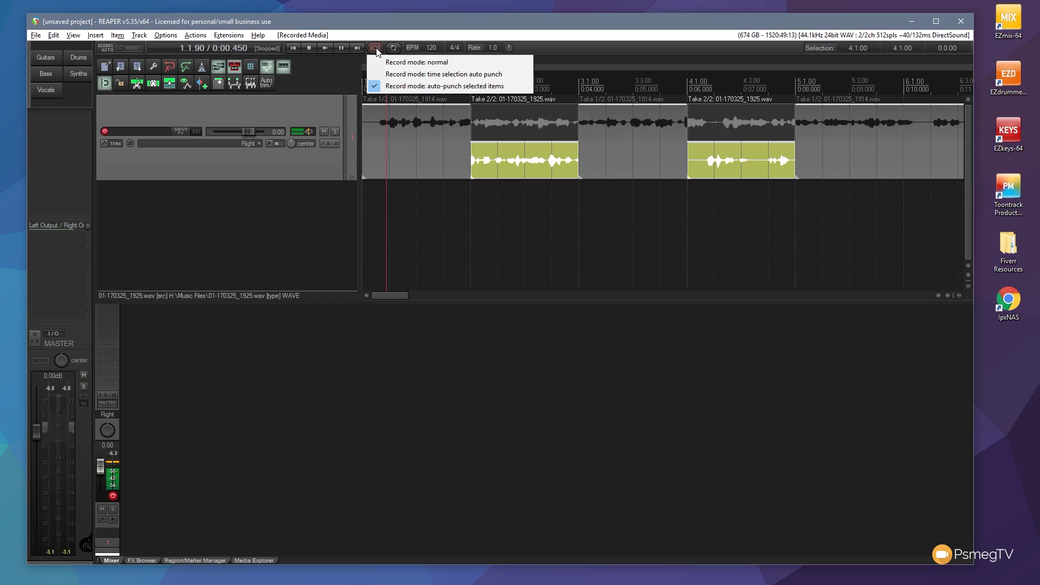
{"action": "left_click", "coordinate": [457, 7]}
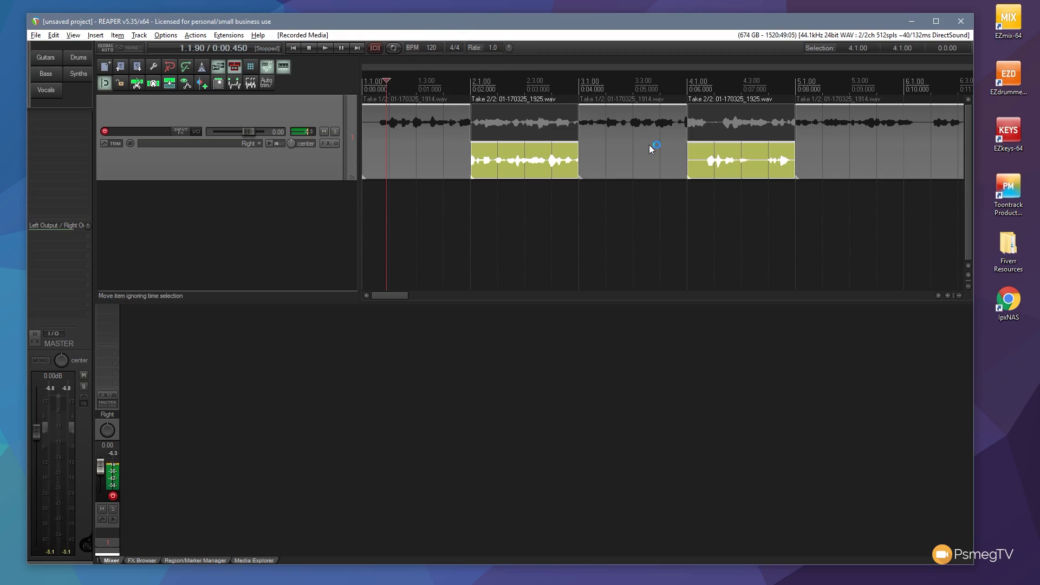